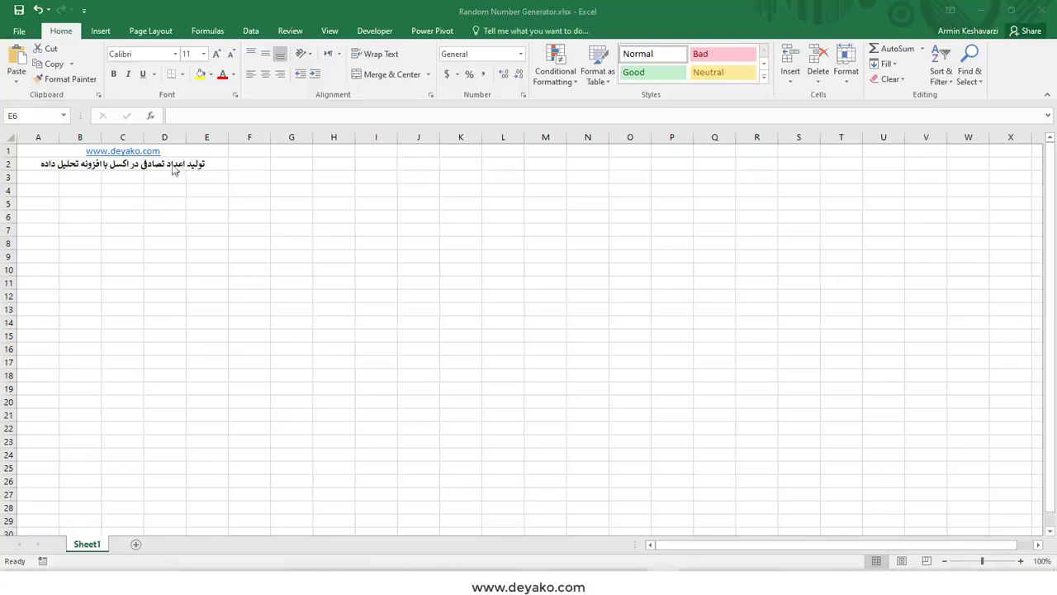
Select the title cell A2 and reach the Data Analysis command on the Data tab.
left_click(63, 166)
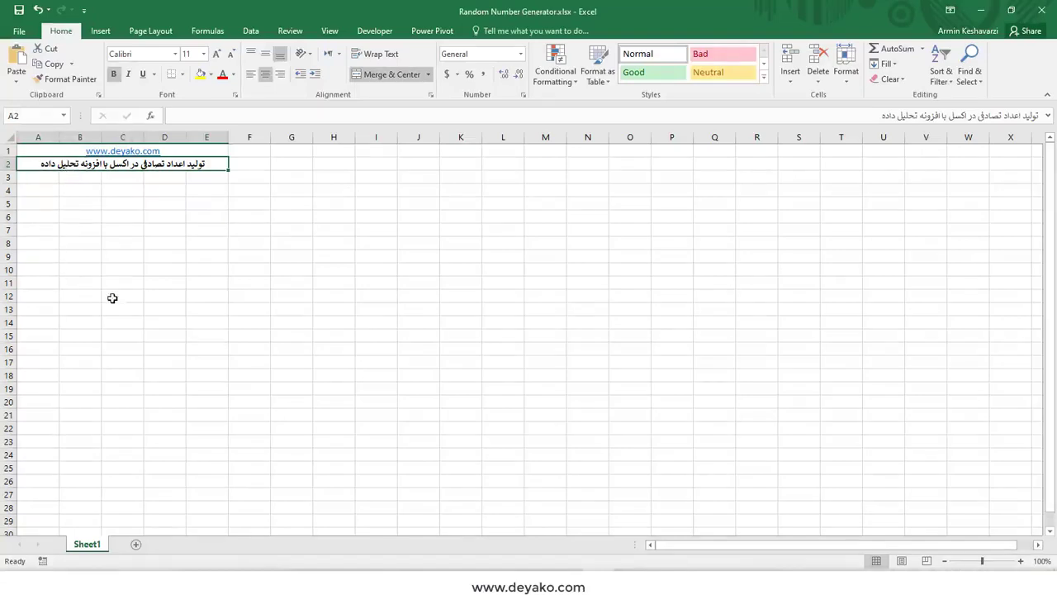
left_click(252, 31)
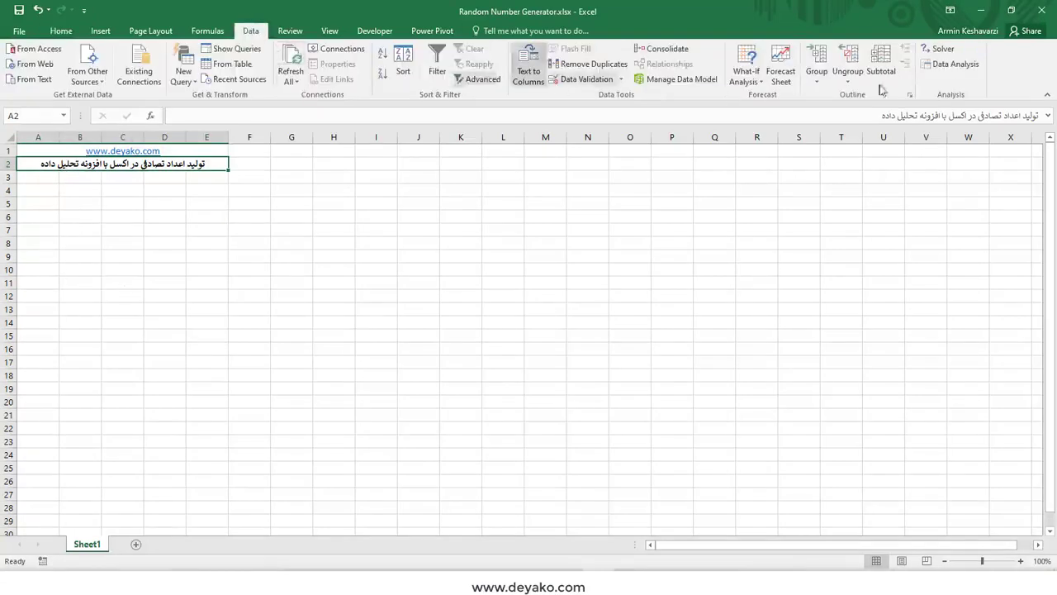
left_click(955, 71)
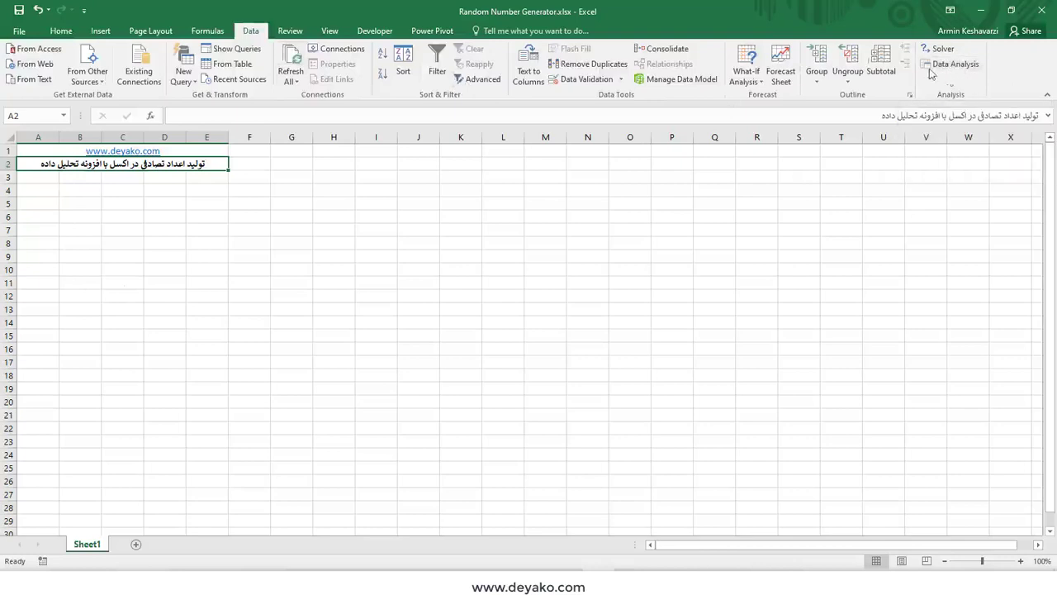
left_click(19, 32)
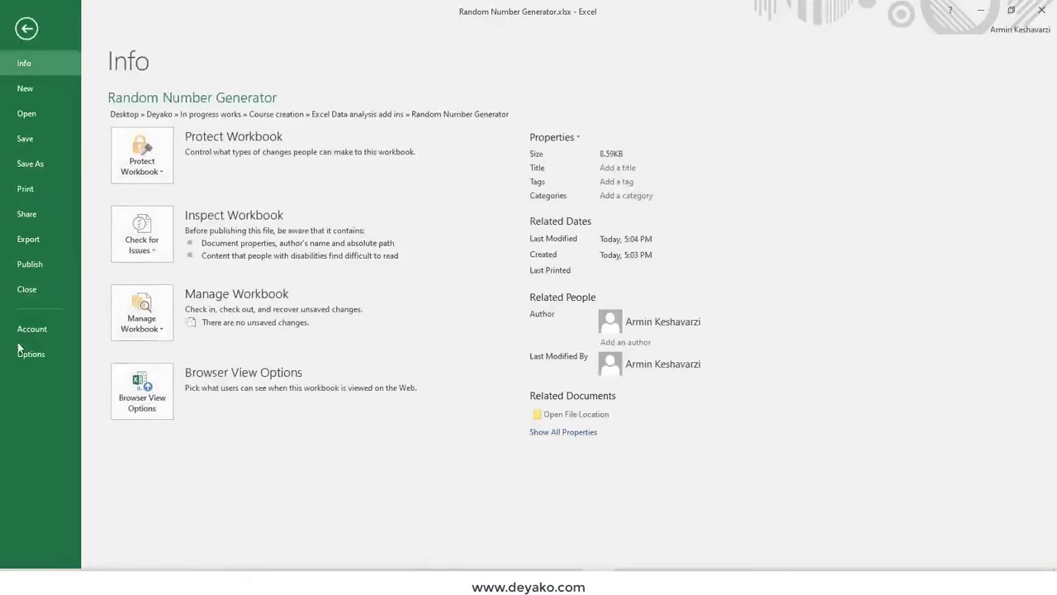
left_click(19, 353)
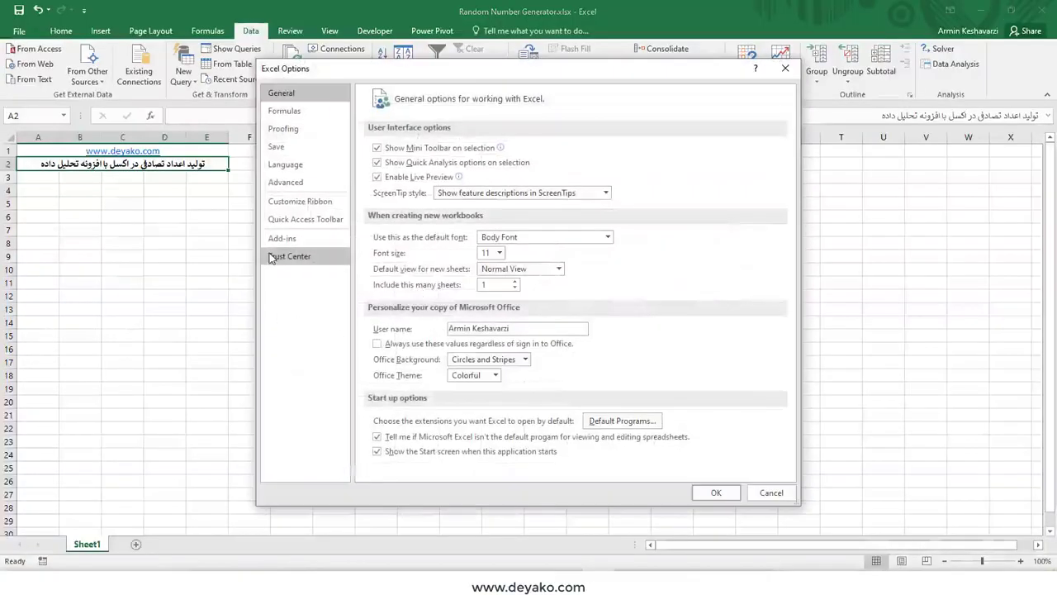
left_click(284, 239)
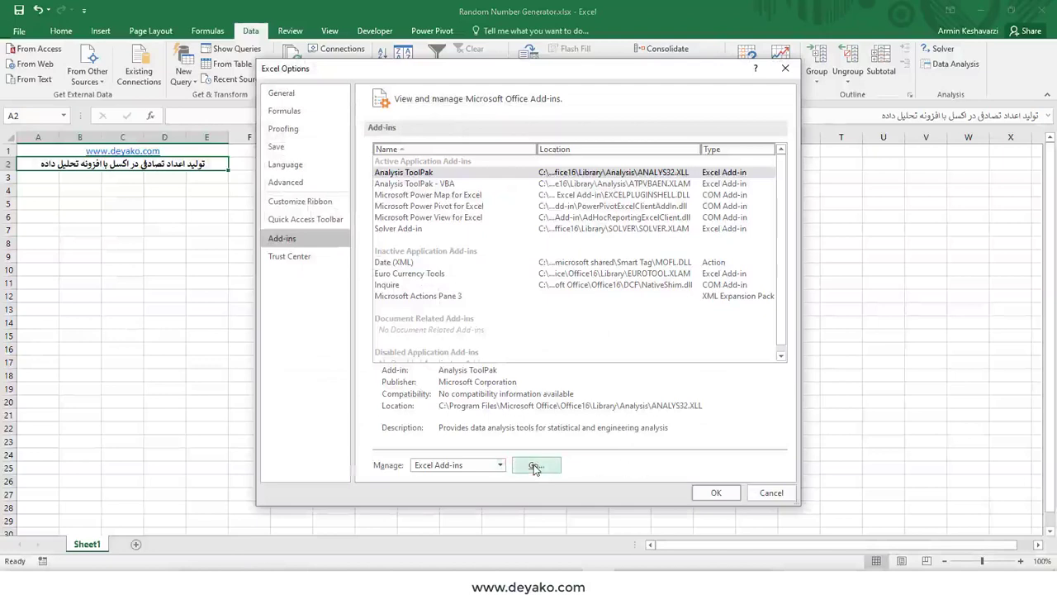
left_click(534, 467)
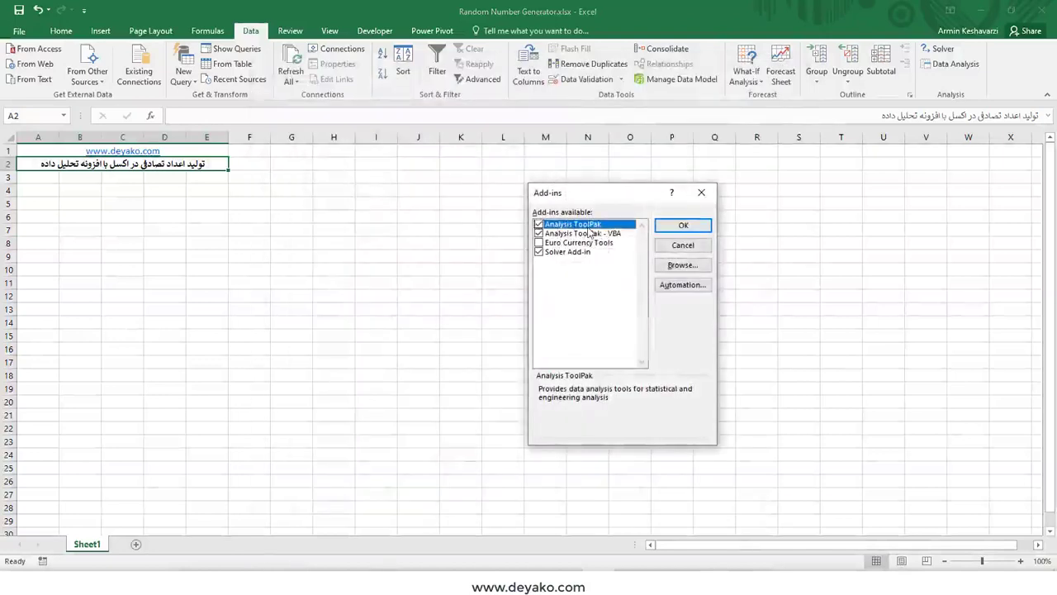
left_click(702, 193)
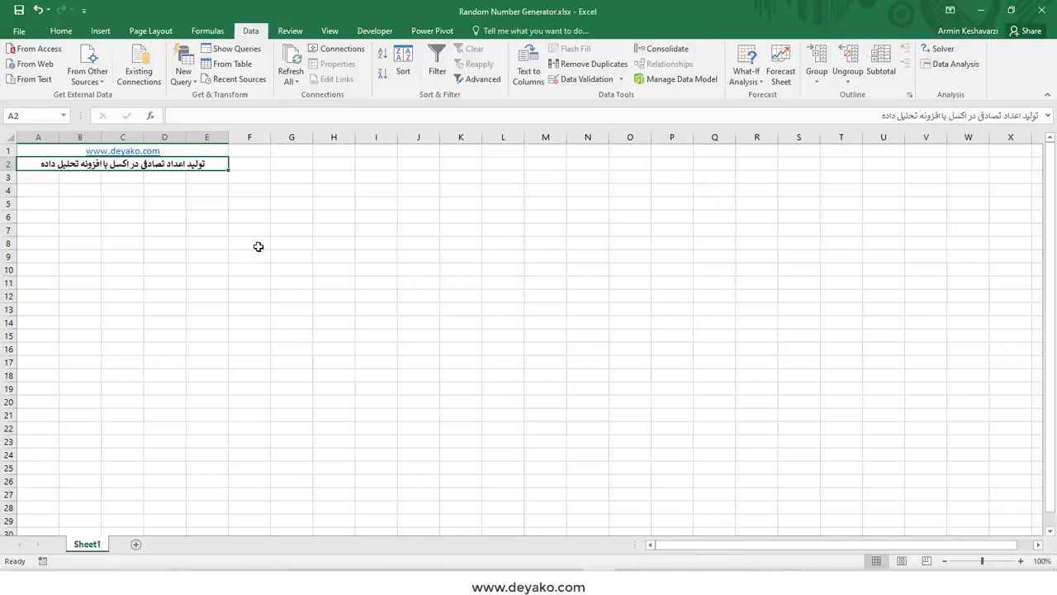
Launch Random Number Generation from the Data Analysis tool list.
left_click(962, 73)
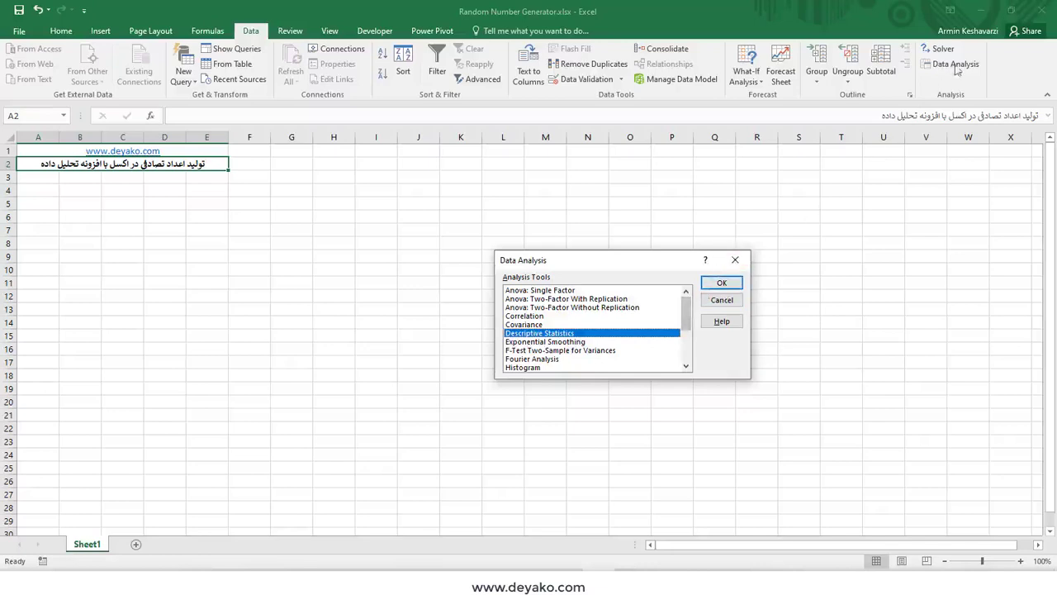
left_click_drag(684, 314, 684, 348)
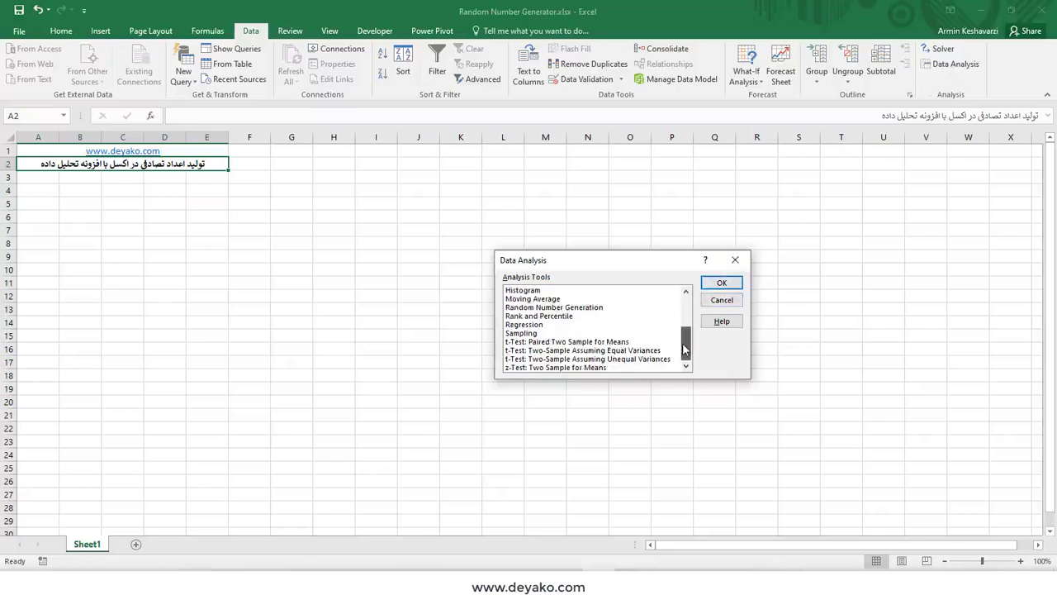
left_click(591, 308)
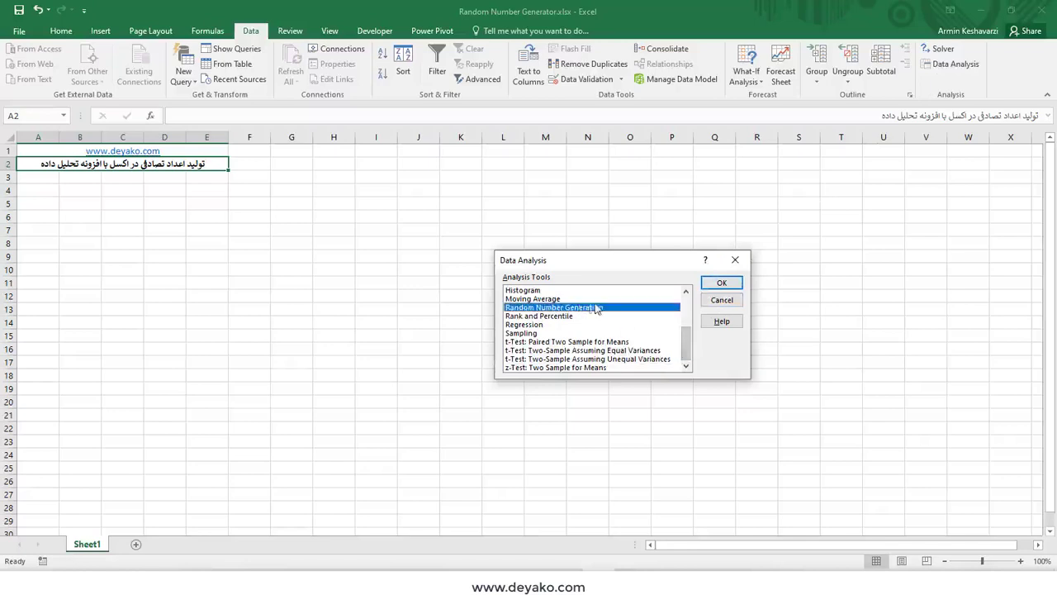
left_click(722, 284)
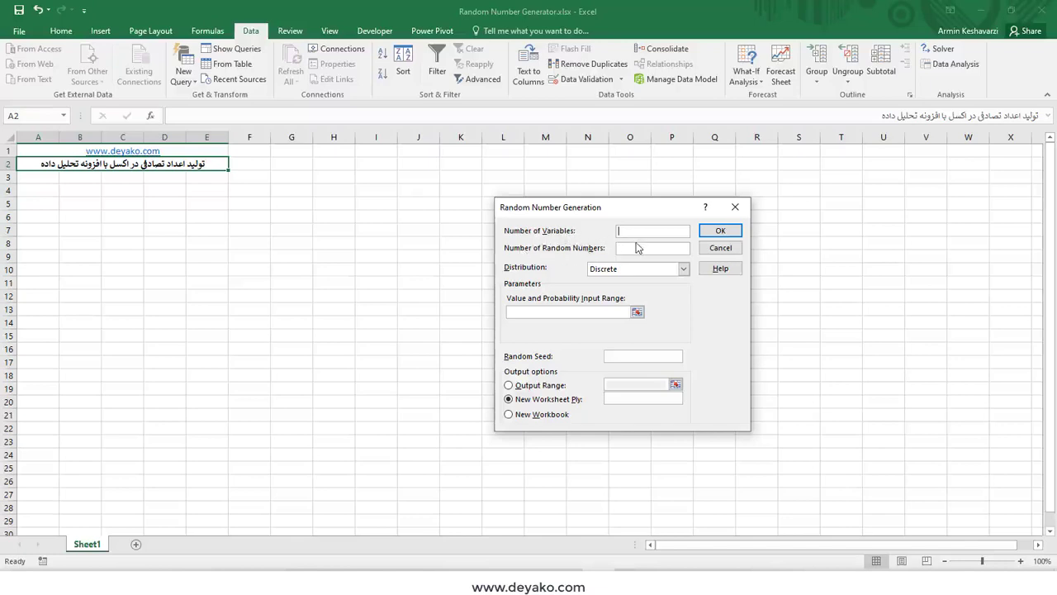
Enter 10 variables and 100 random numbers per variable.
type("10")
left_click(627, 247)
type("100")
Try the Uniform distribution, then switch back to Discrete.
left_click(639, 275)
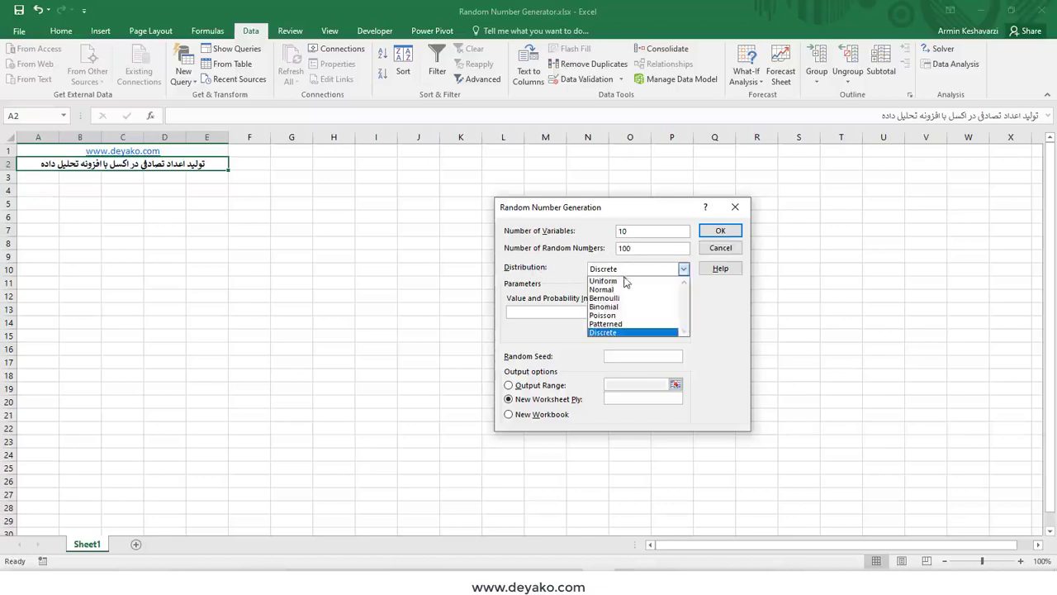
left_click(625, 282)
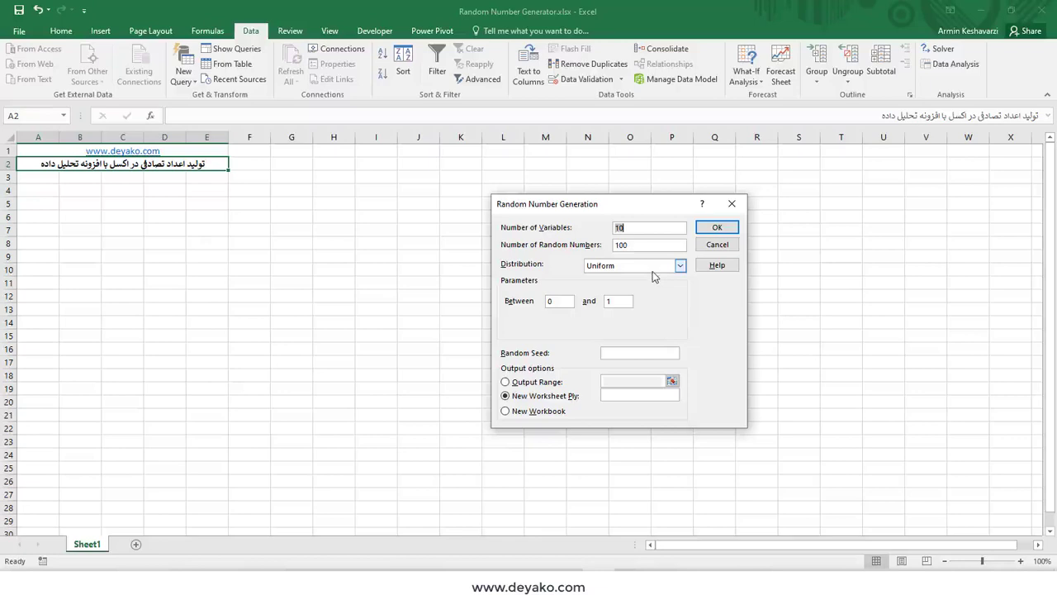
left_click(653, 271)
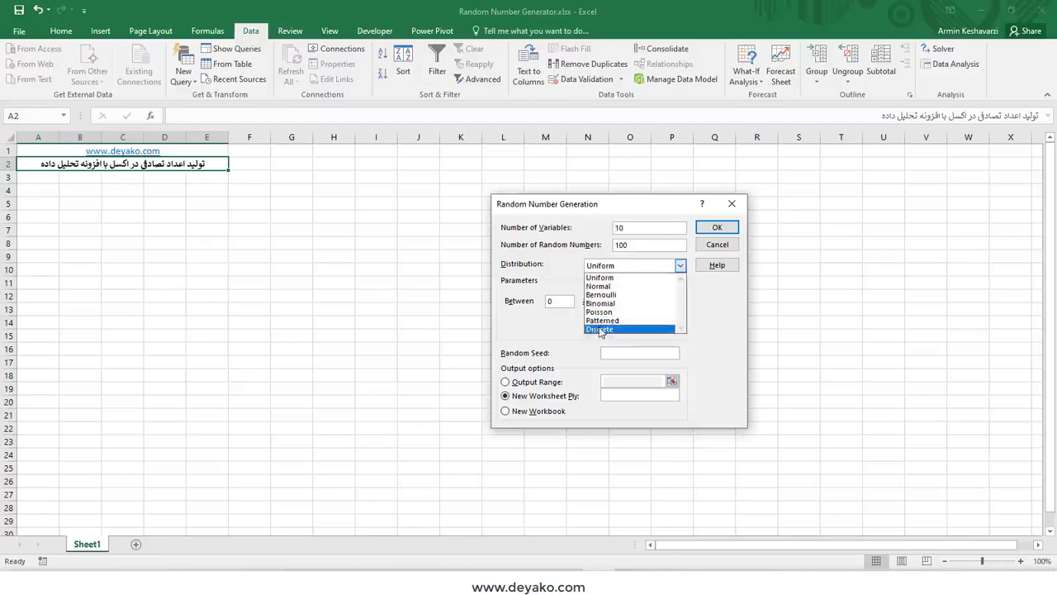
left_click(599, 326)
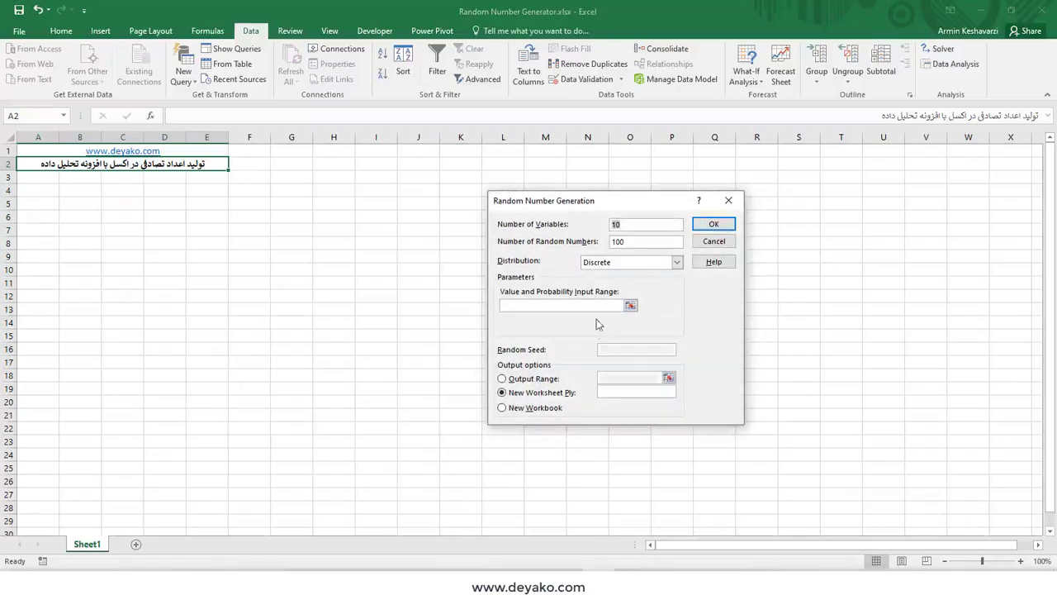
left_click(678, 261)
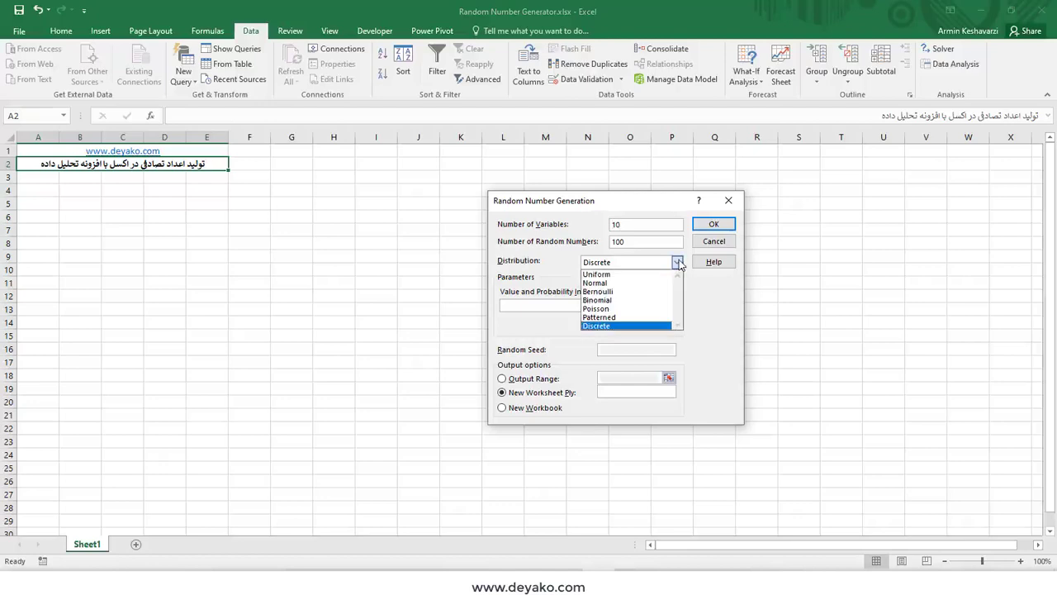
left_click(677, 262)
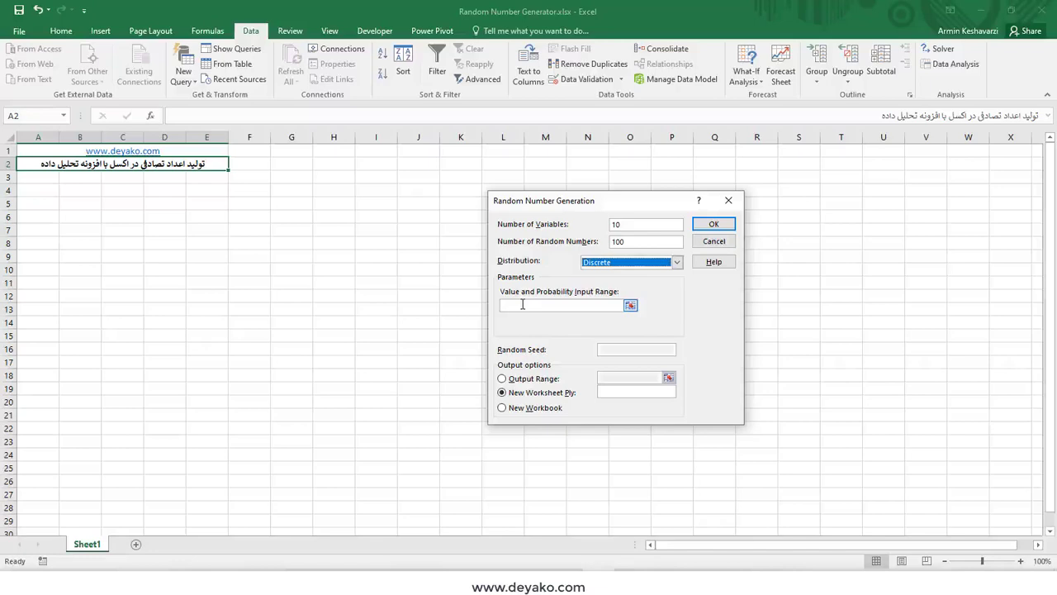
left_click(677, 263)
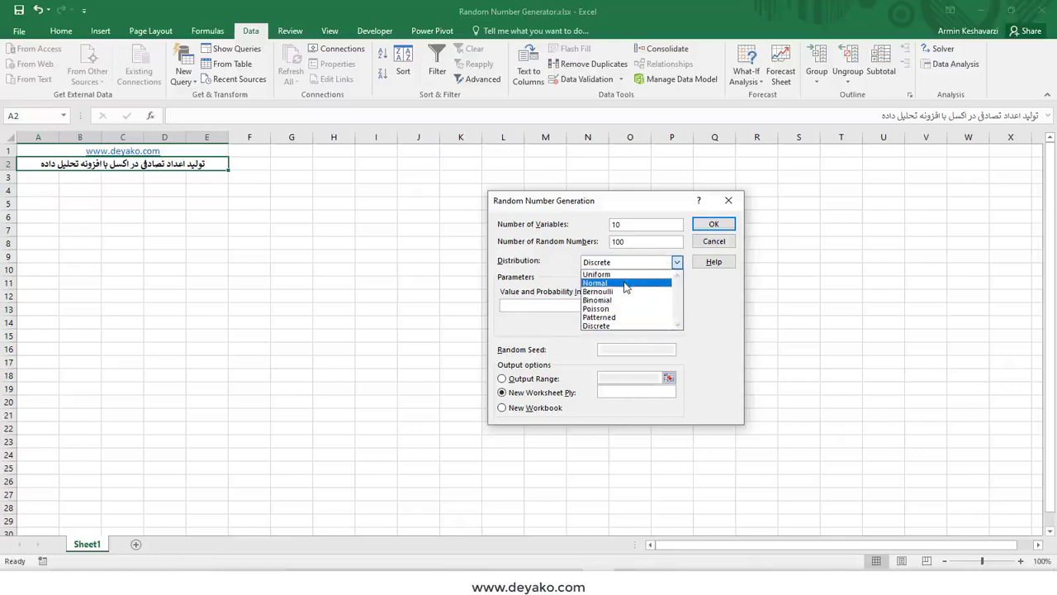
Choose the Normal distribution with seed 99 and generate the numbers on a new sheet.
left_click(625, 284)
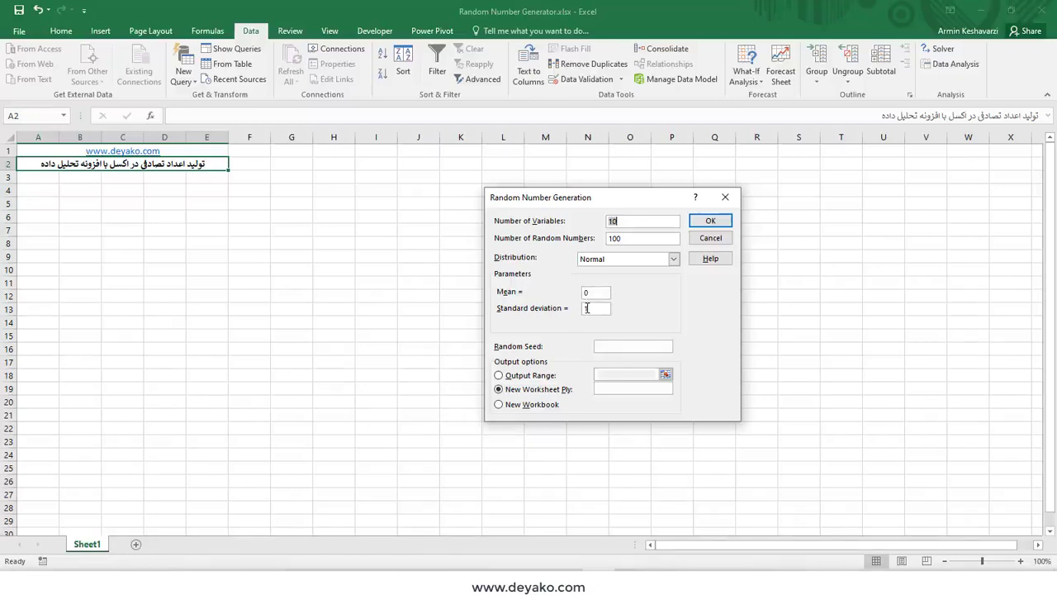
left_click(607, 347)
type("99")
left_click(708, 221)
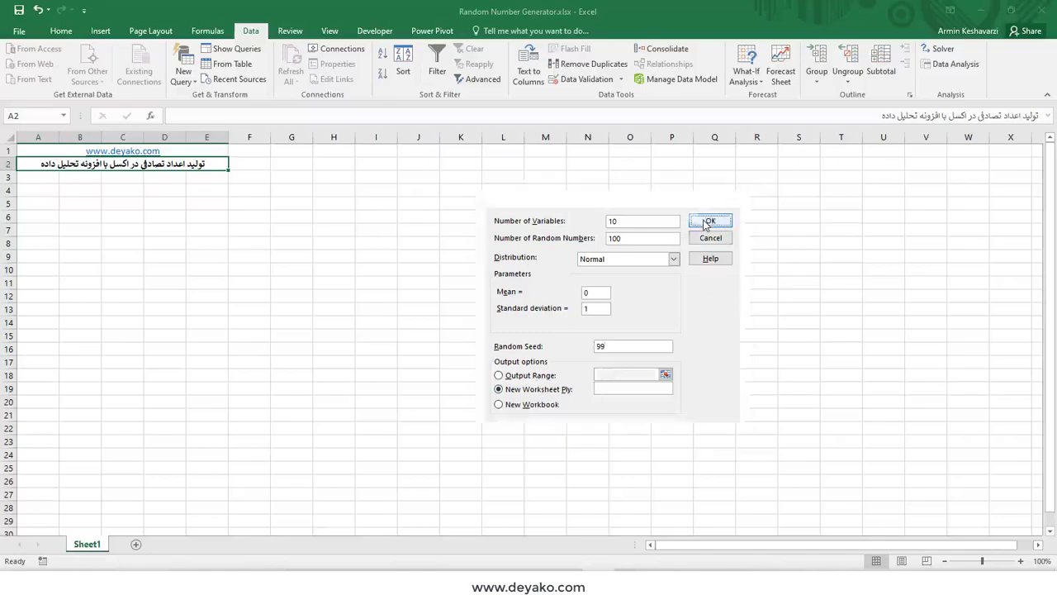
scroll(281, 290, "down", 12)
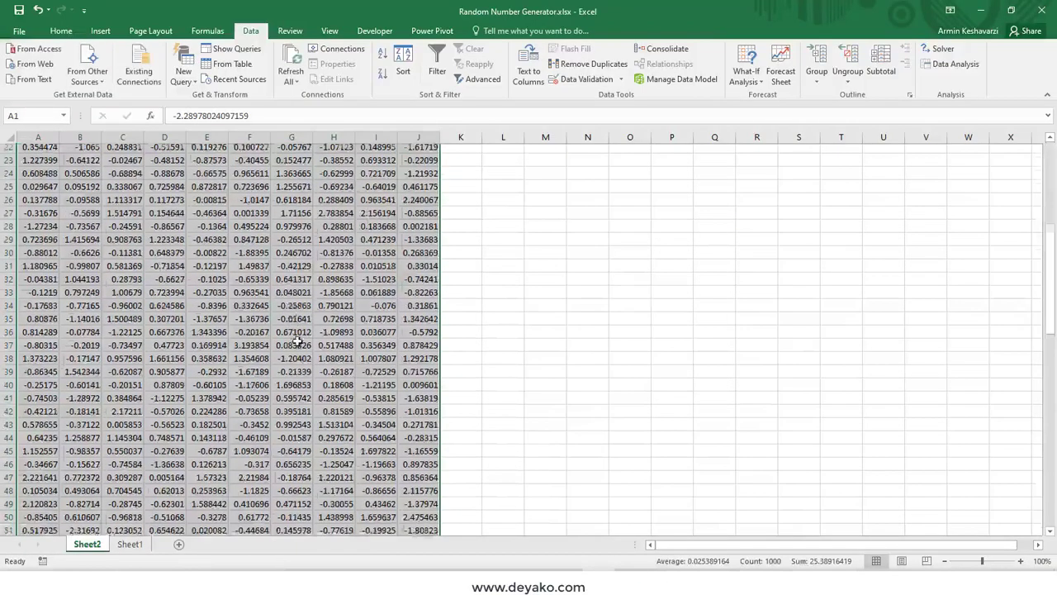
scroll(289, 330, "down", 12)
scroll(297, 378, "down", 11)
scroll(245, 383, "up", 6)
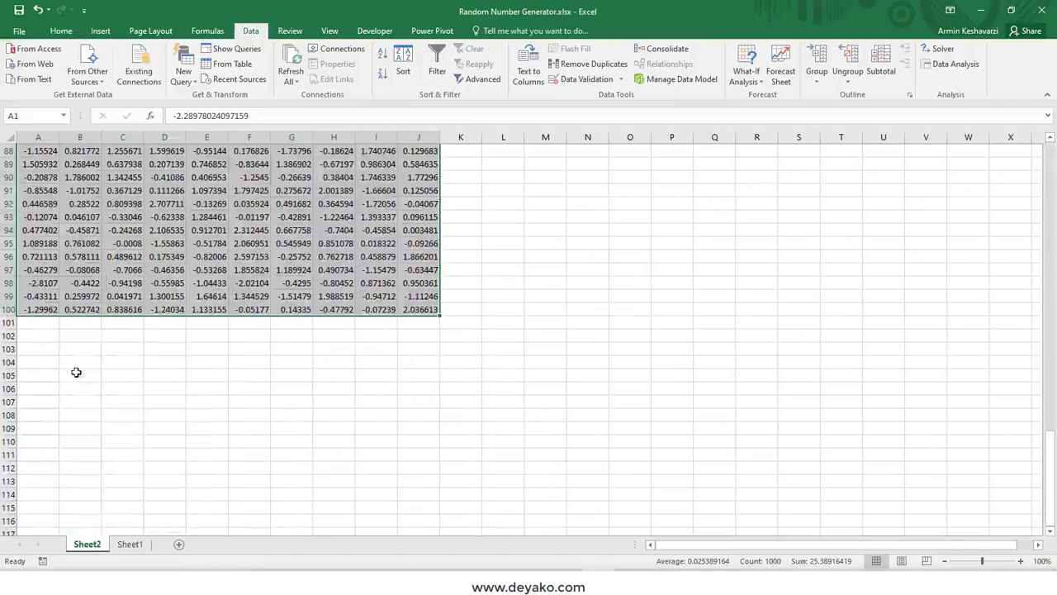
scroll(58, 363, "up", 10)
scroll(51, 351, "up", 9)
scroll(51, 349, "up", 9)
scroll(51, 349, "up", 1)
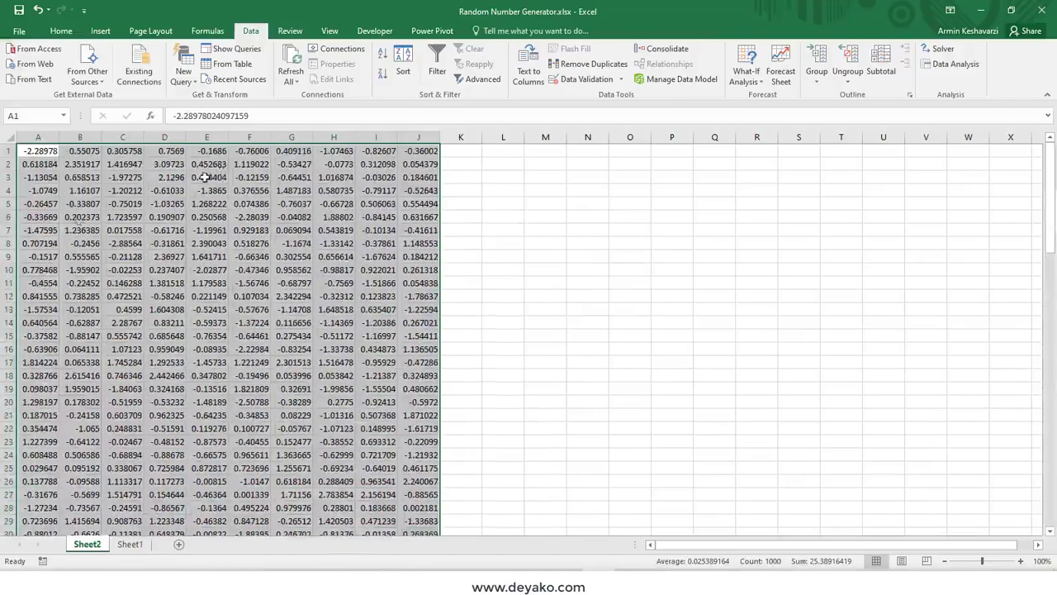
scroll(37, 298, "down", 6)
scroll(49, 394, "down", 13)
scroll(50, 395, "down", 7)
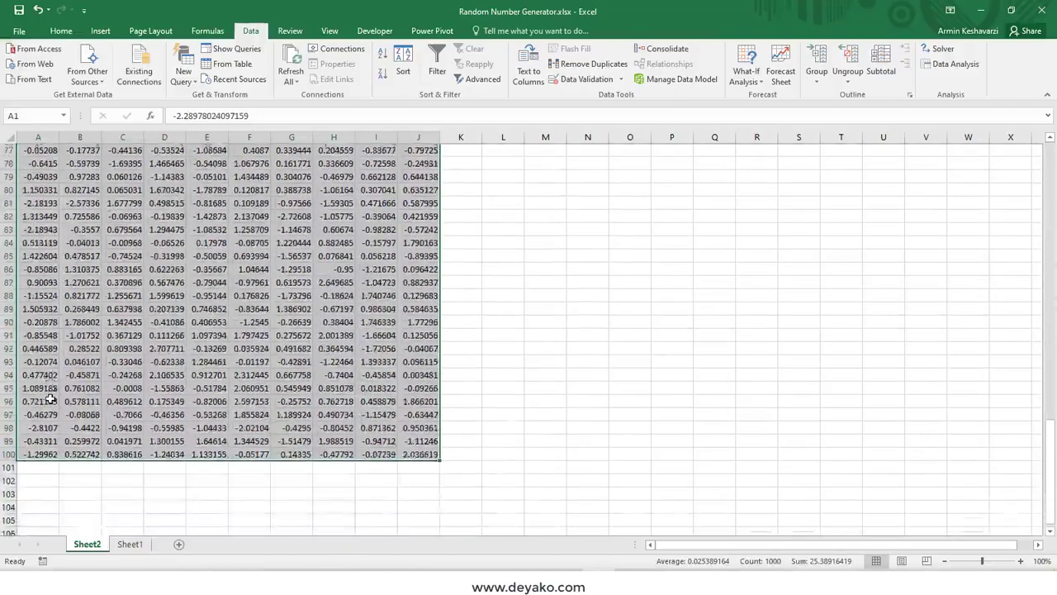
scroll(39, 382, "down", 4)
scroll(75, 351, "up", 8)
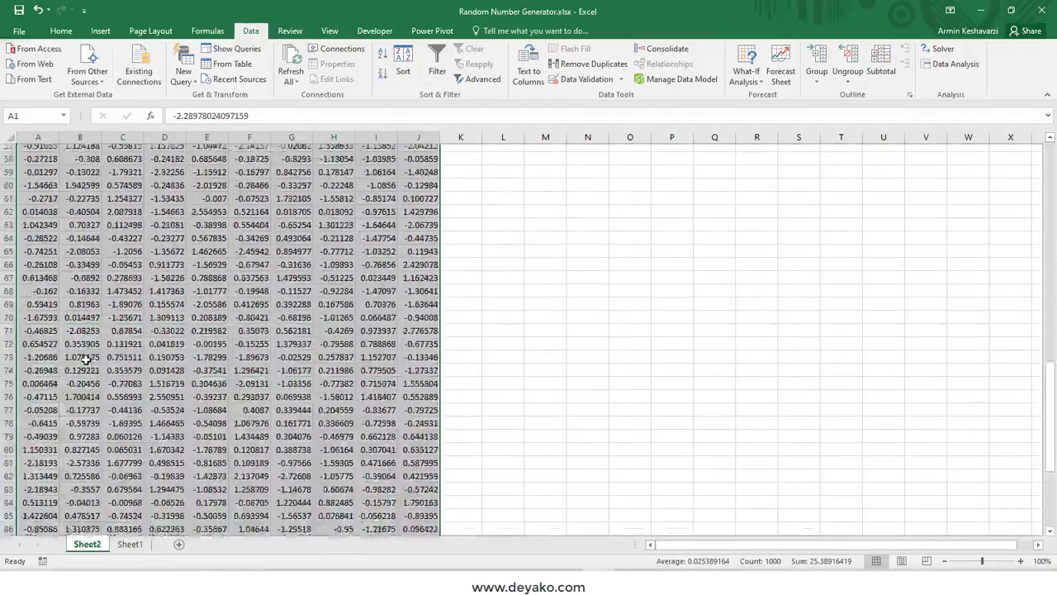
scroll(75, 351, "up", 6)
scroll(83, 357, "up", 8)
scroll(87, 361, "up", 8)
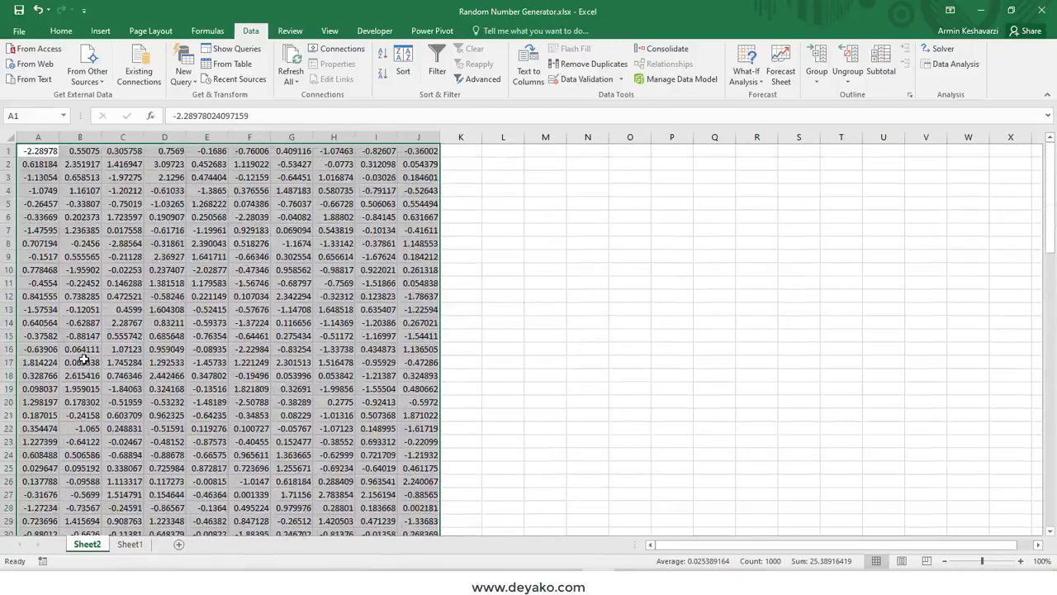
left_click(165, 296)
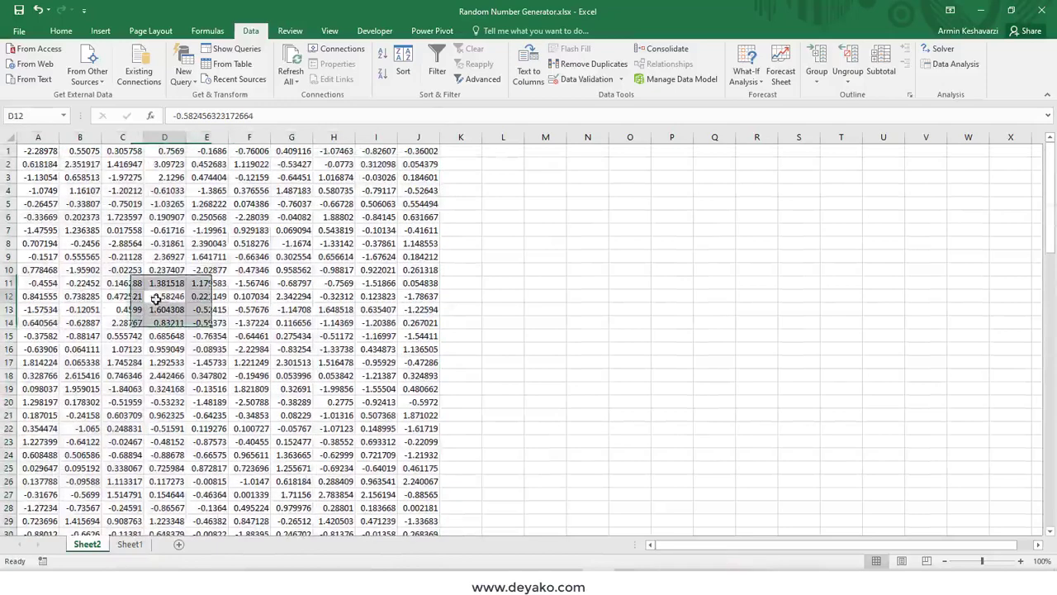
left_click(206, 269)
left_click(291, 203)
left_click(364, 175)
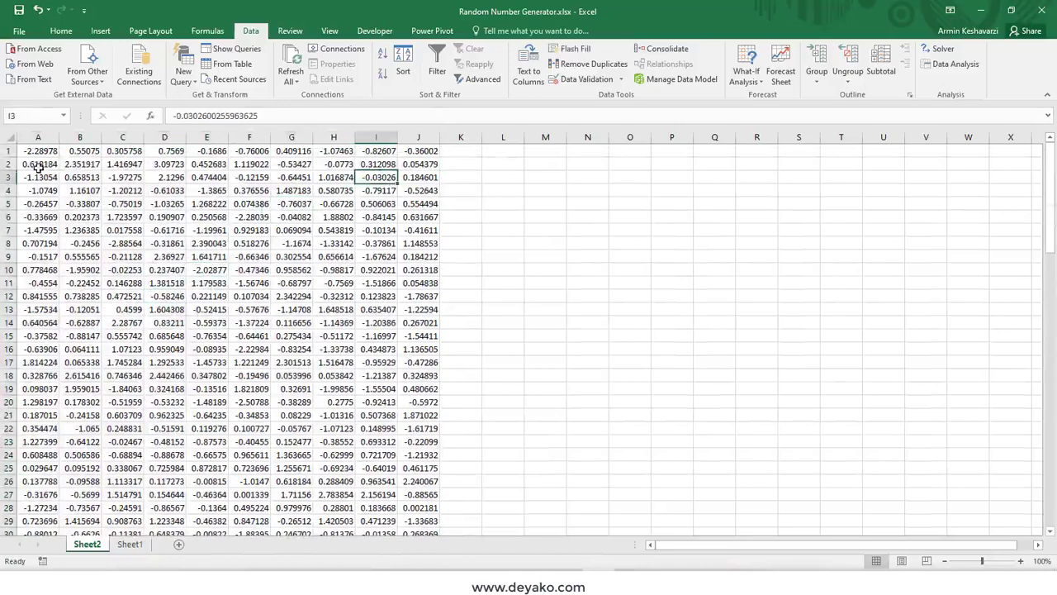
left_click_drag(41, 153, 407, 543)
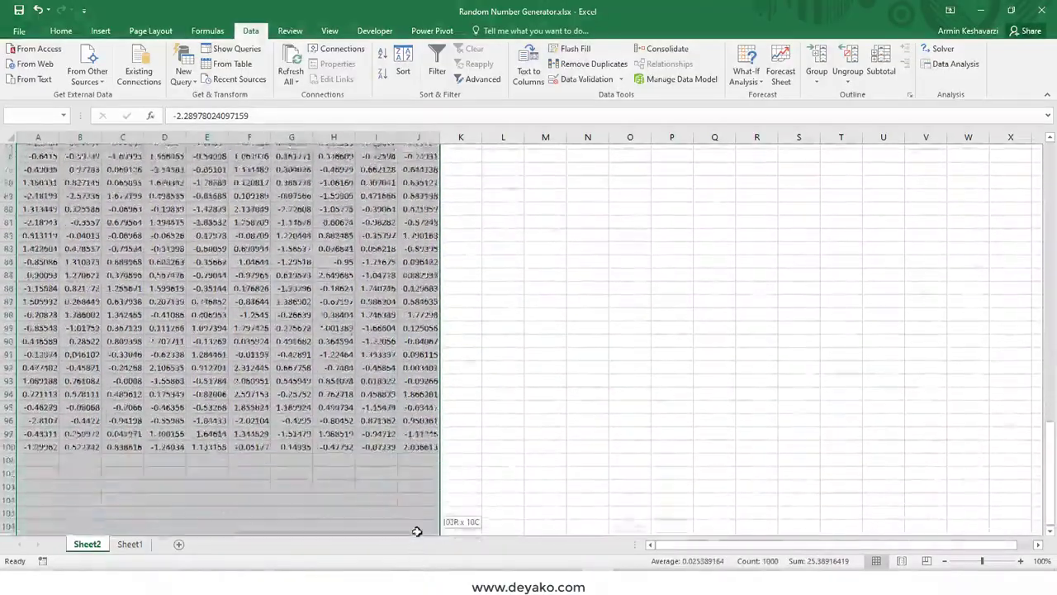
left_click_drag(407, 544, 418, 396)
scroll(380, 414, "up", 20)
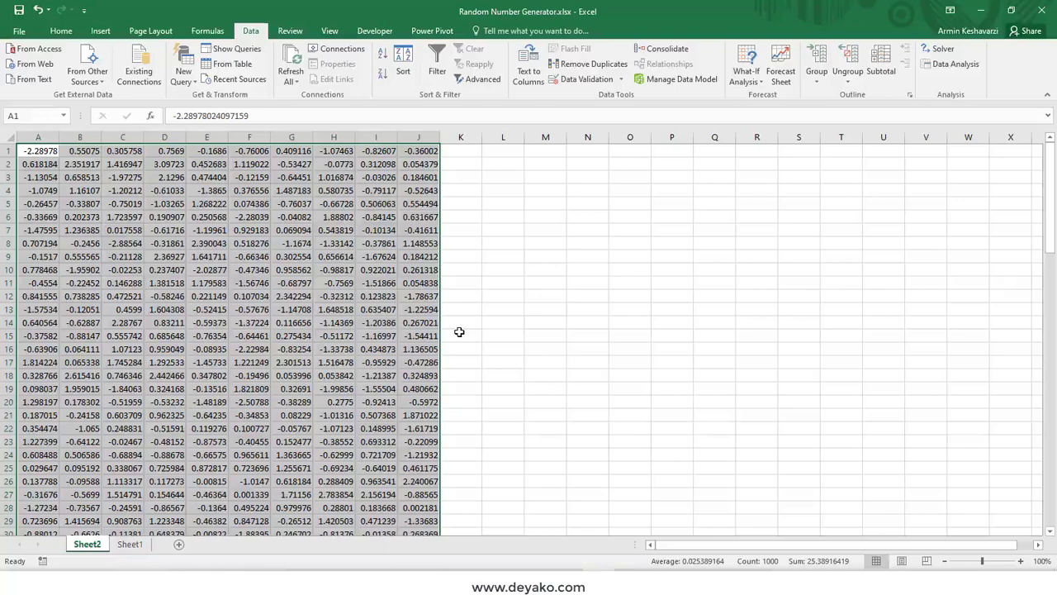
Select column A's values and enlarge the histogram chart beside them.
left_click(38, 137)
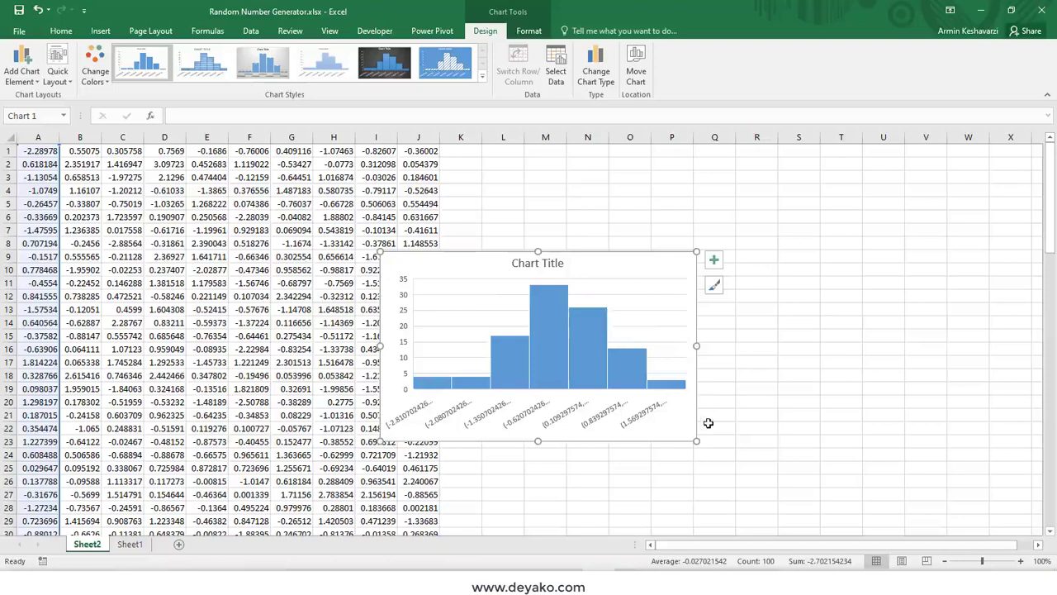
left_click_drag(697, 441, 874, 483)
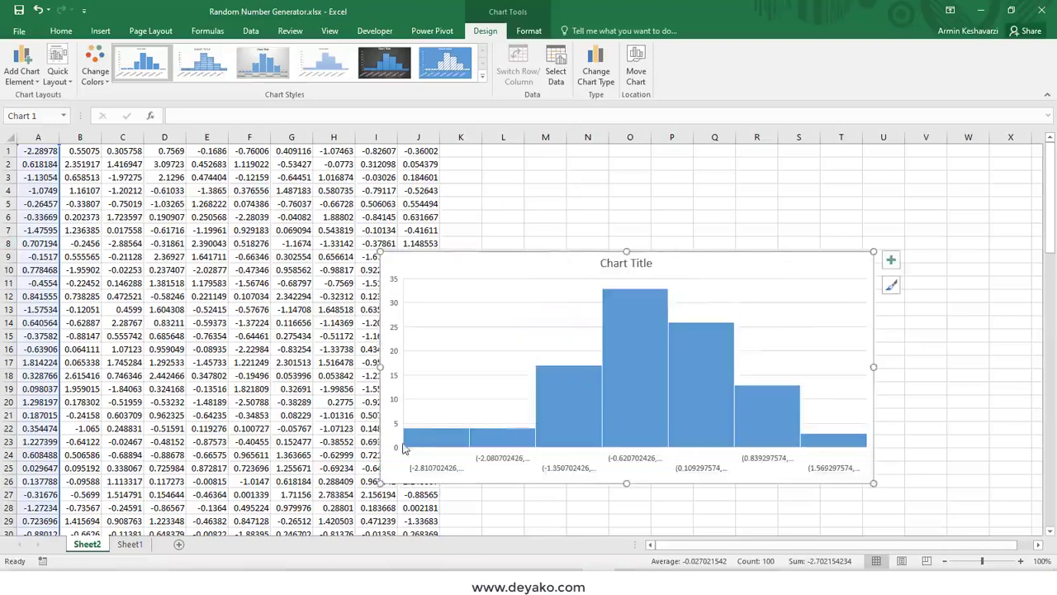
Insert and enlarge a histogram of A1:J100, then go to Sheet1.
mouse_move(34, 150)
left_mouse_down()
mouse_move(413, 567)
mouse_move(407, 506)
left_mouse_up()
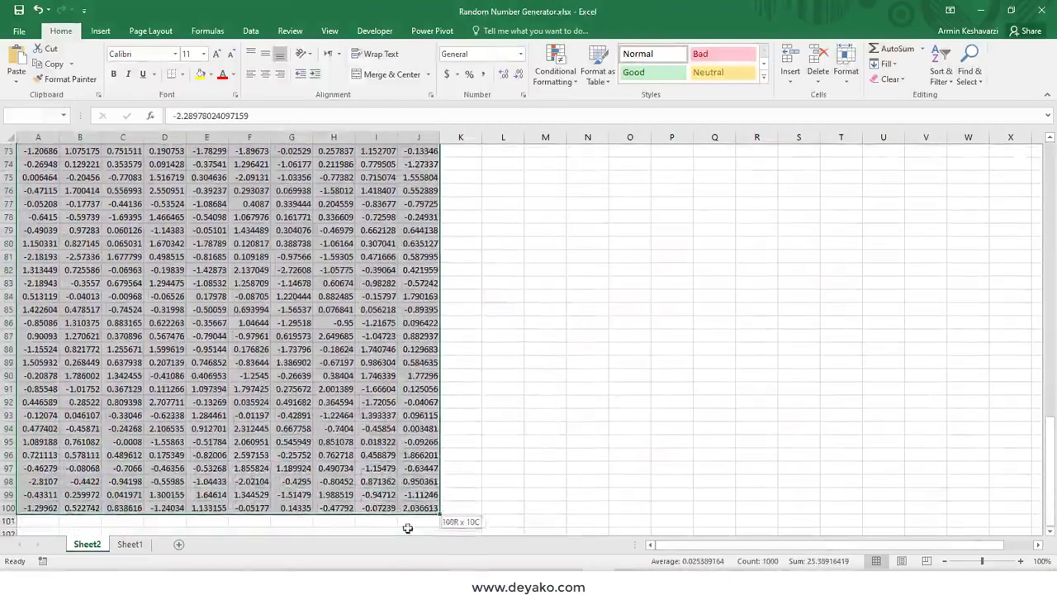
left_click(100, 31)
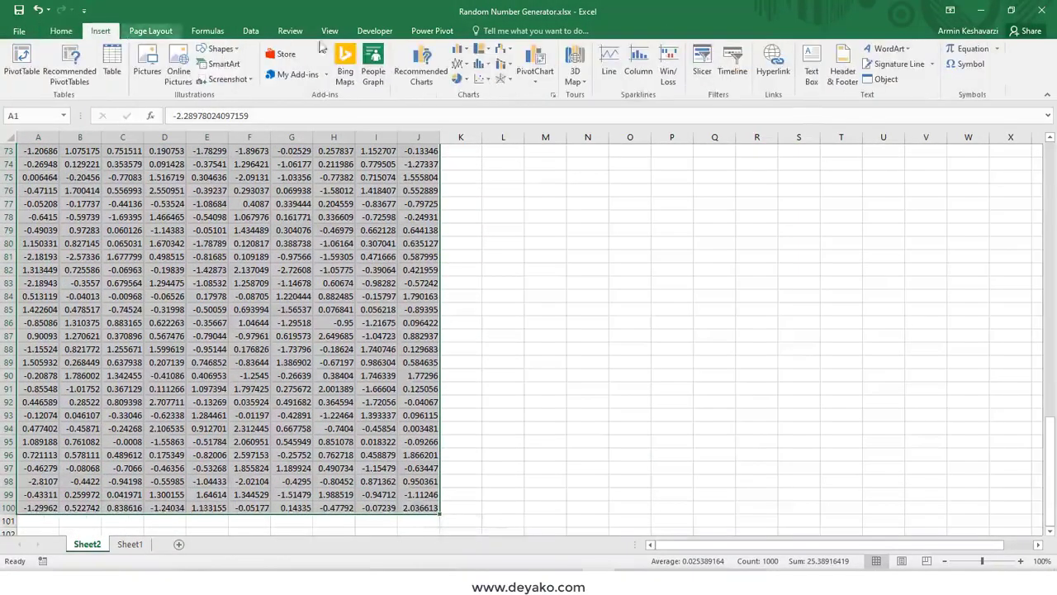
left_click(502, 66)
left_click(482, 104)
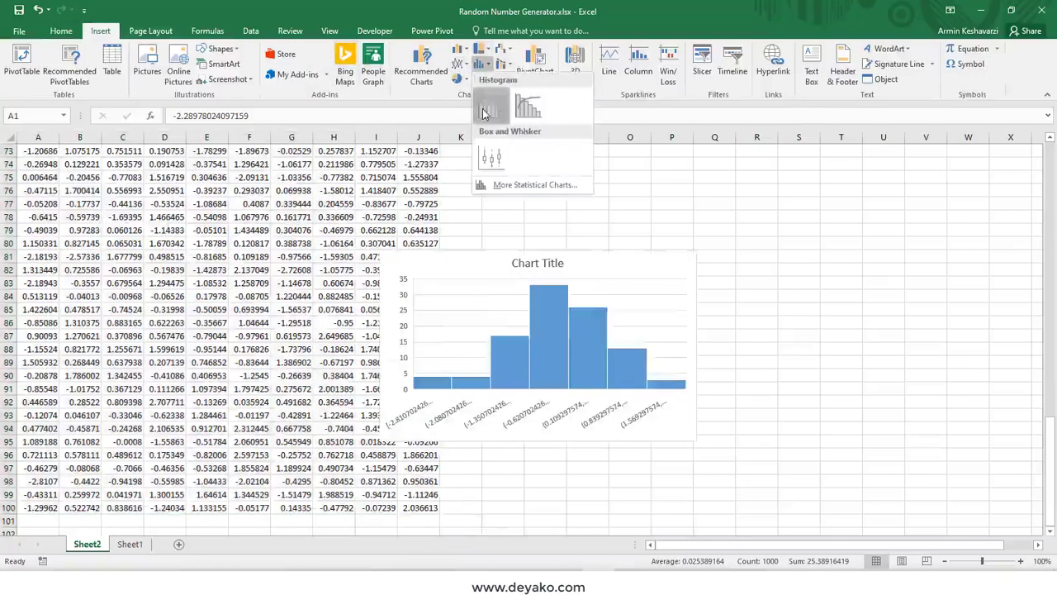
left_click_drag(696, 440, 861, 533)
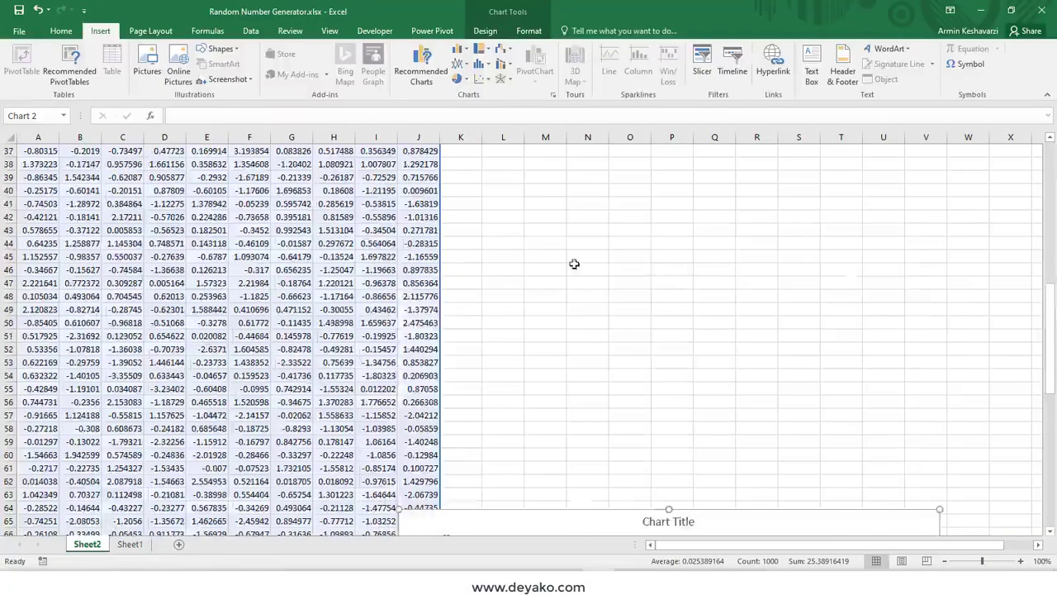
left_click(130, 544)
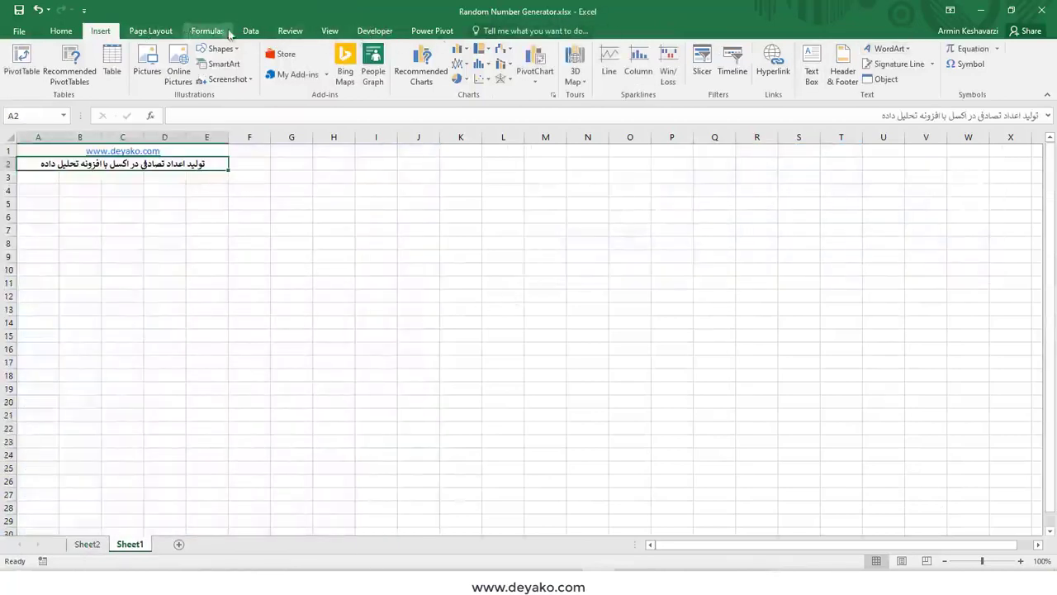
Rerun Random Number Generation with Normal, seed 99 settings onto a new Sheet3.
left_click(251, 30)
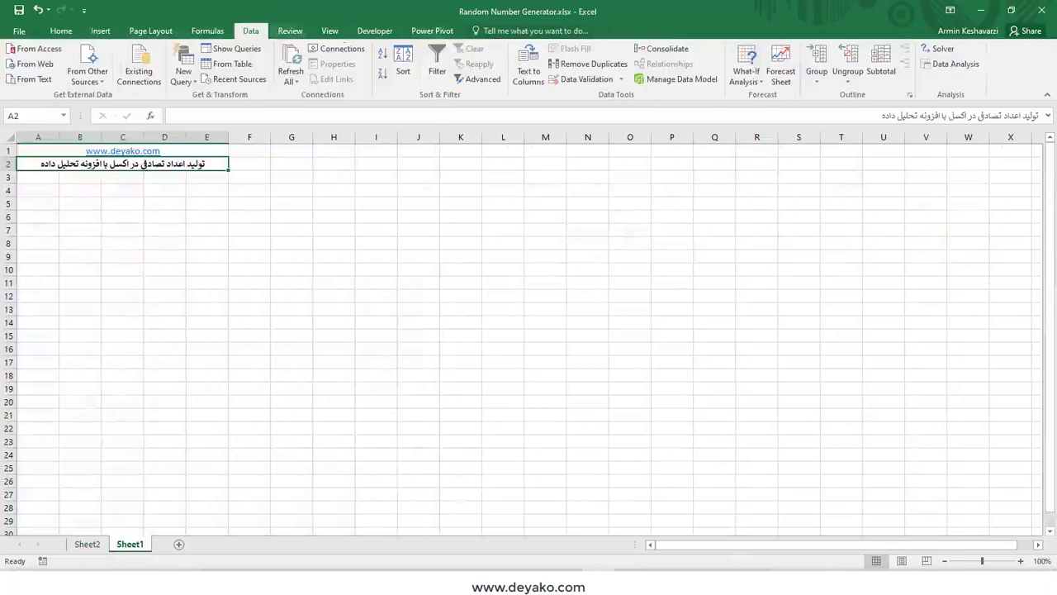
left_click(952, 63)
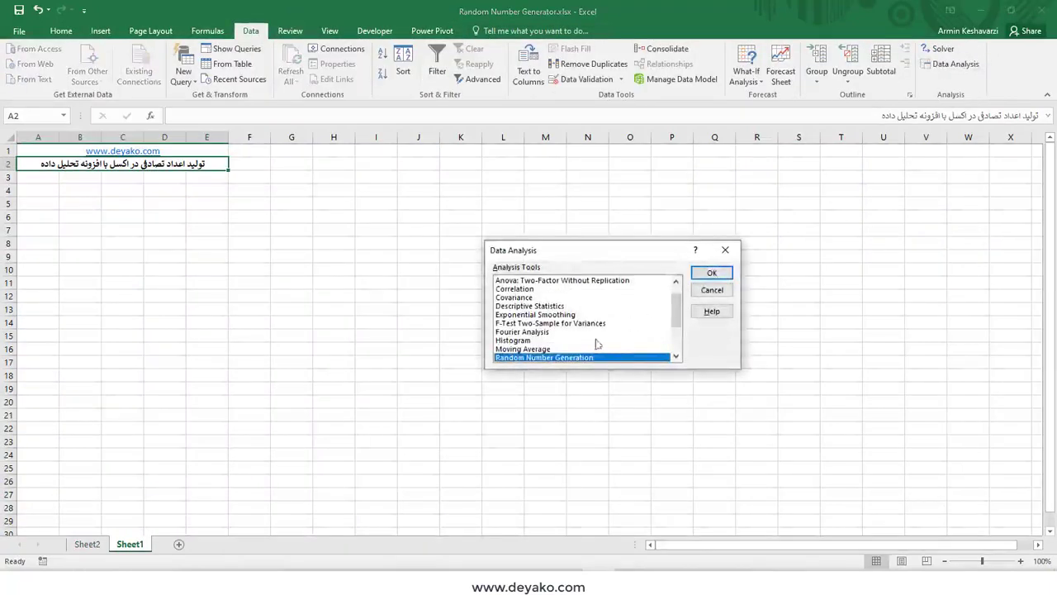
left_click(711, 274)
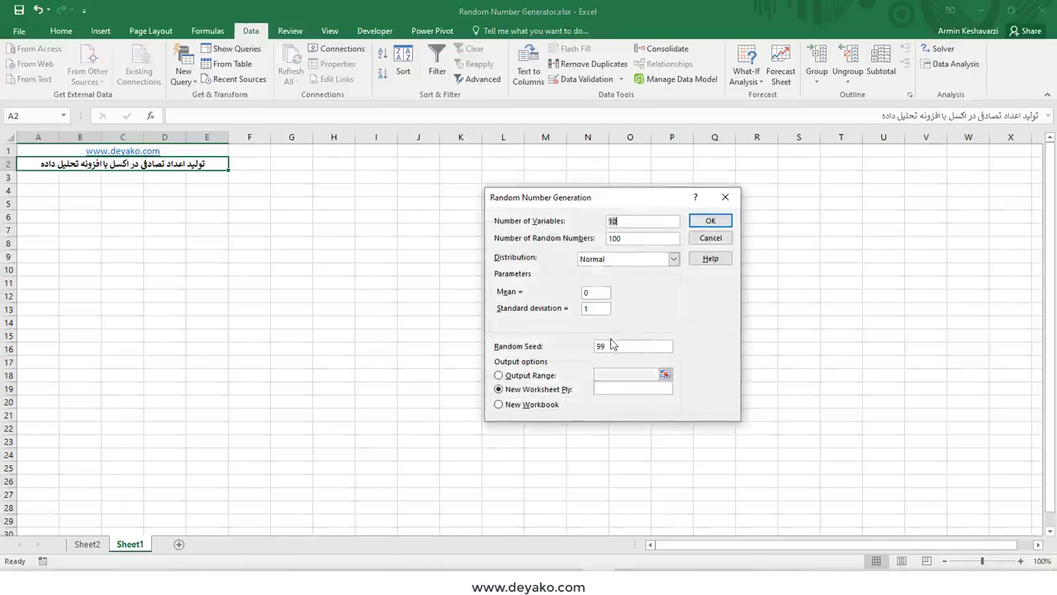
left_click(708, 222)
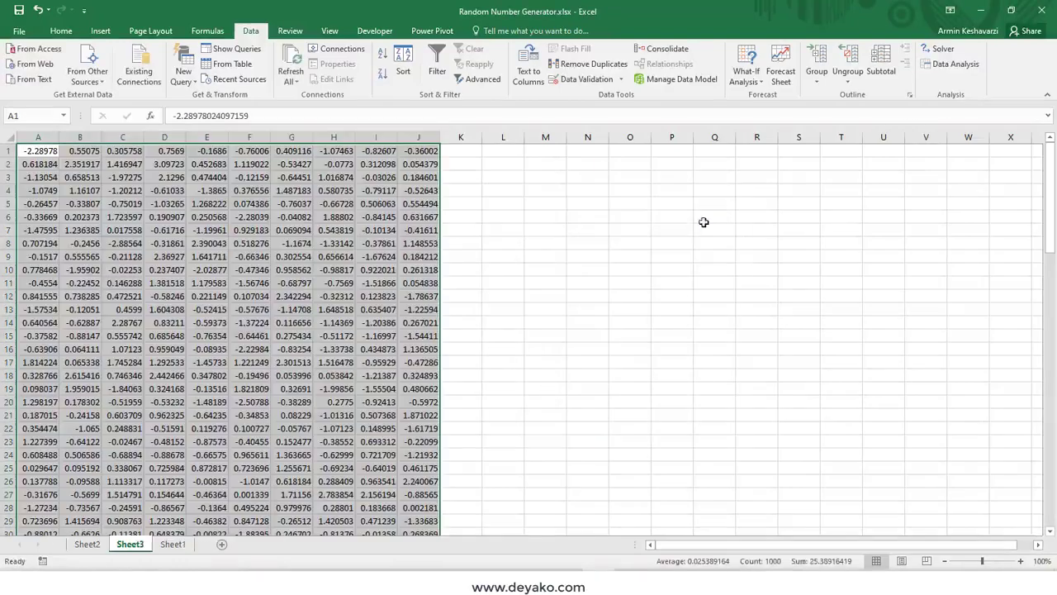
Go back to the top of Sheet2 and select cell A1.
left_click(87, 545)
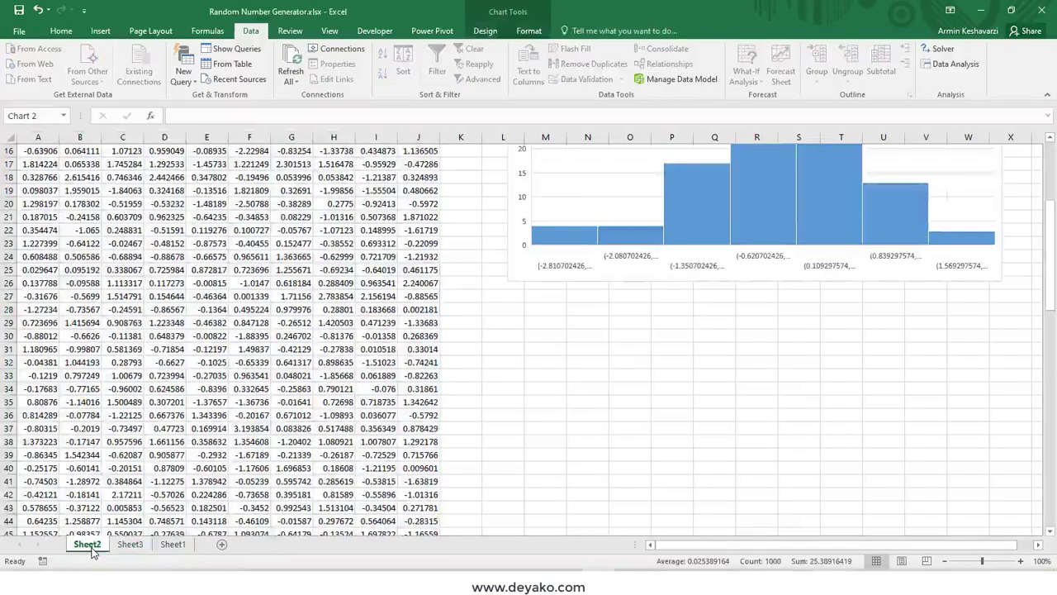
scroll(595, 330, "up", 1)
scroll(595, 330, "up", 3)
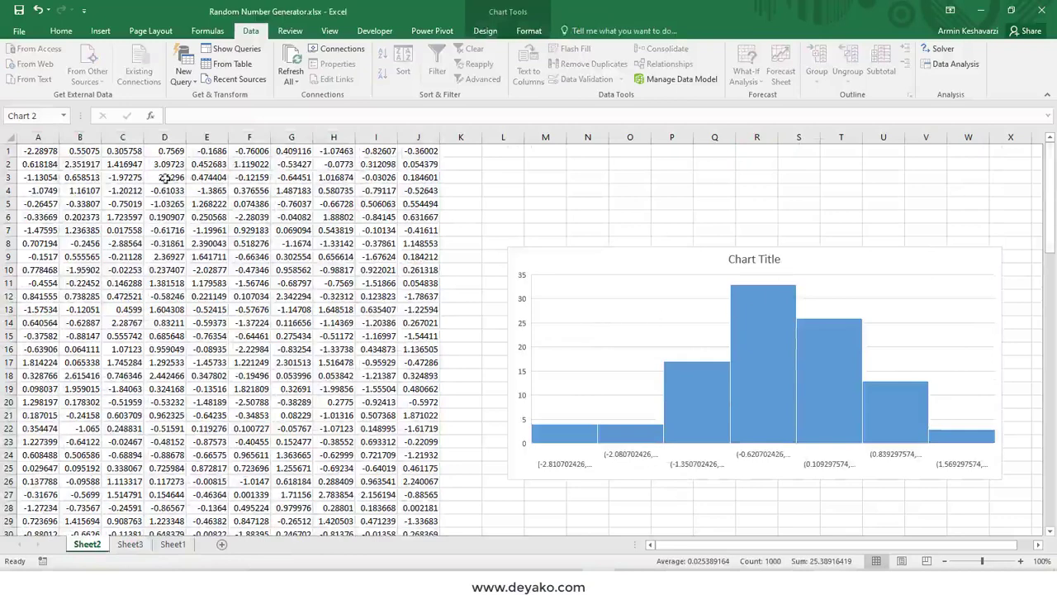
left_click(41, 149)
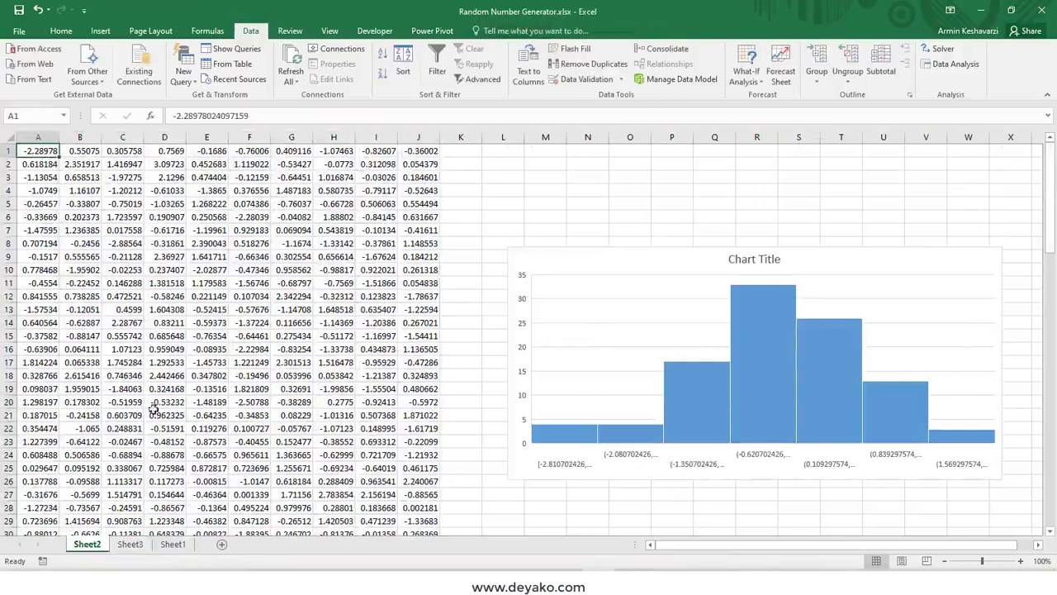
On Sheet3, scroll down and check the last value in J100.
left_click(130, 544)
left_click(38, 151)
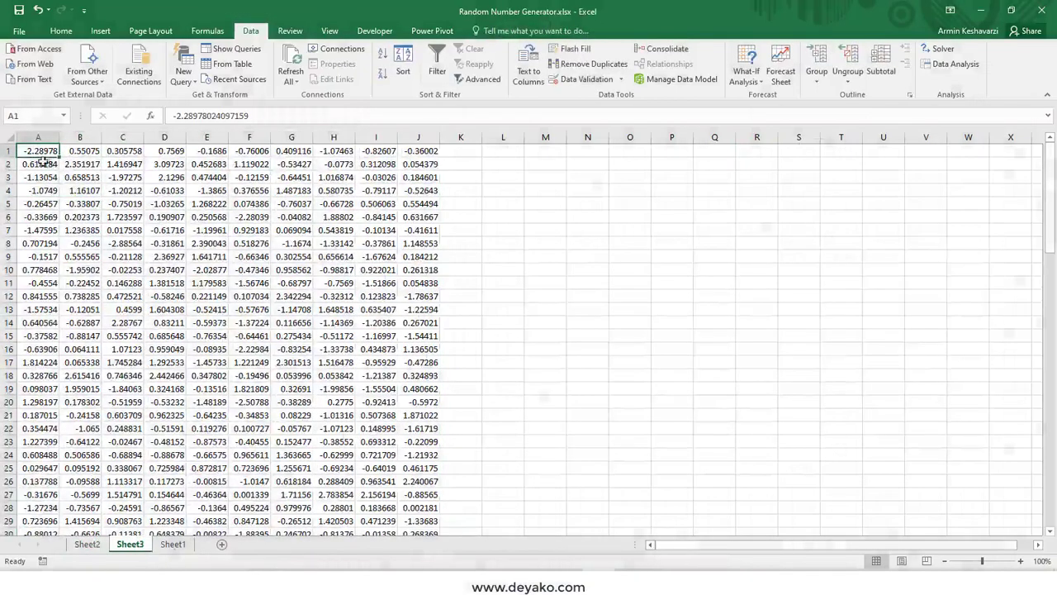
scroll(221, 395, "down", 3)
scroll(224, 396, "down", 3)
scroll(225, 396, "down", 9)
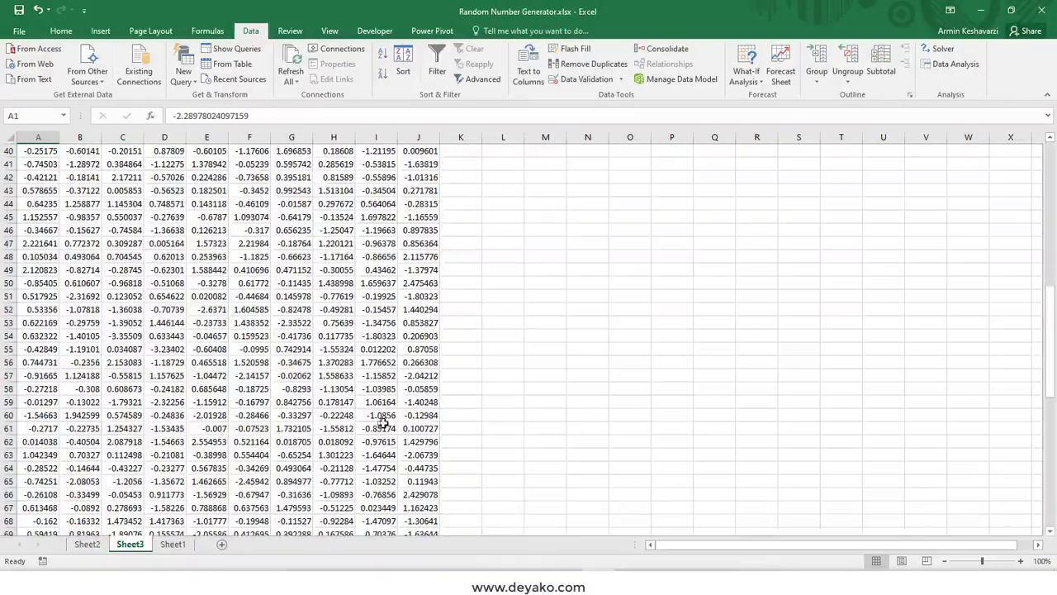
scroll(446, 425, "down", 5)
scroll(446, 425, "down", 6)
left_click(423, 425)
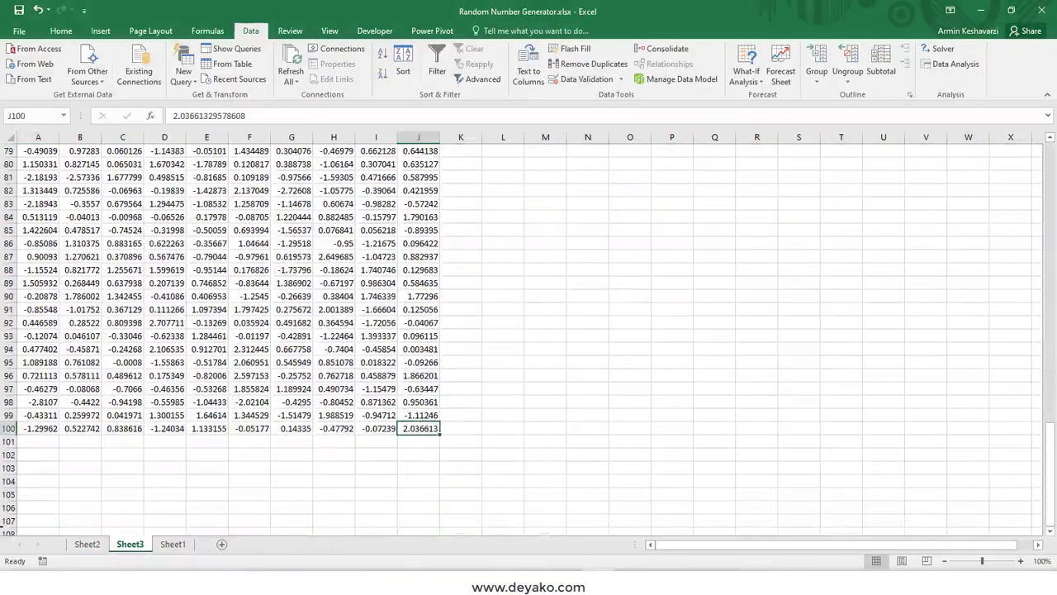
Check J100 on Sheet2 as well, then return to Sheet1.
left_click(87, 544)
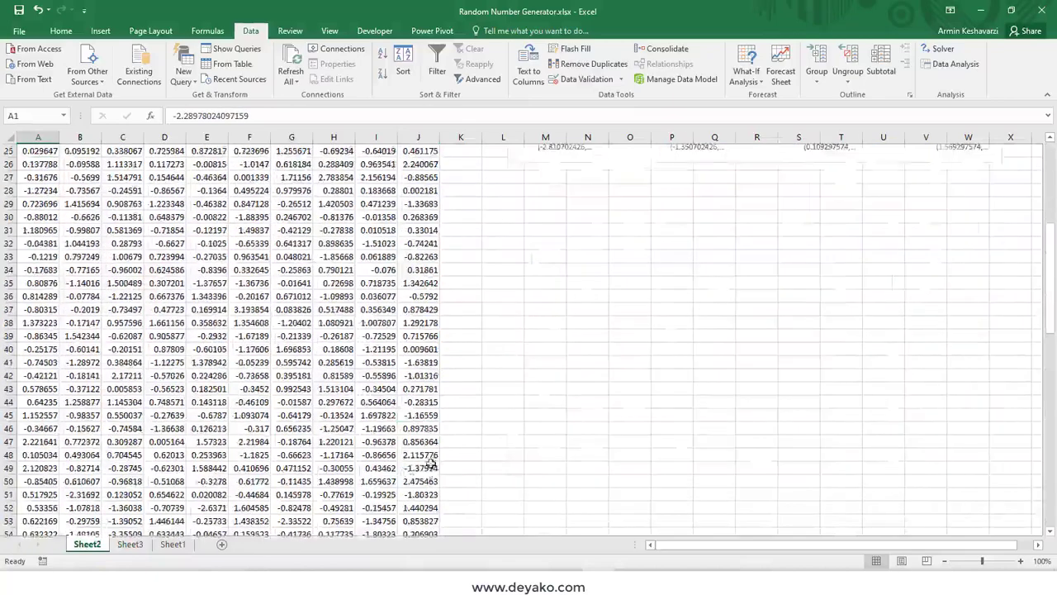
scroll(442, 465, "down", 4)
scroll(438, 446, "down", 4)
scroll(432, 437, "down", 3)
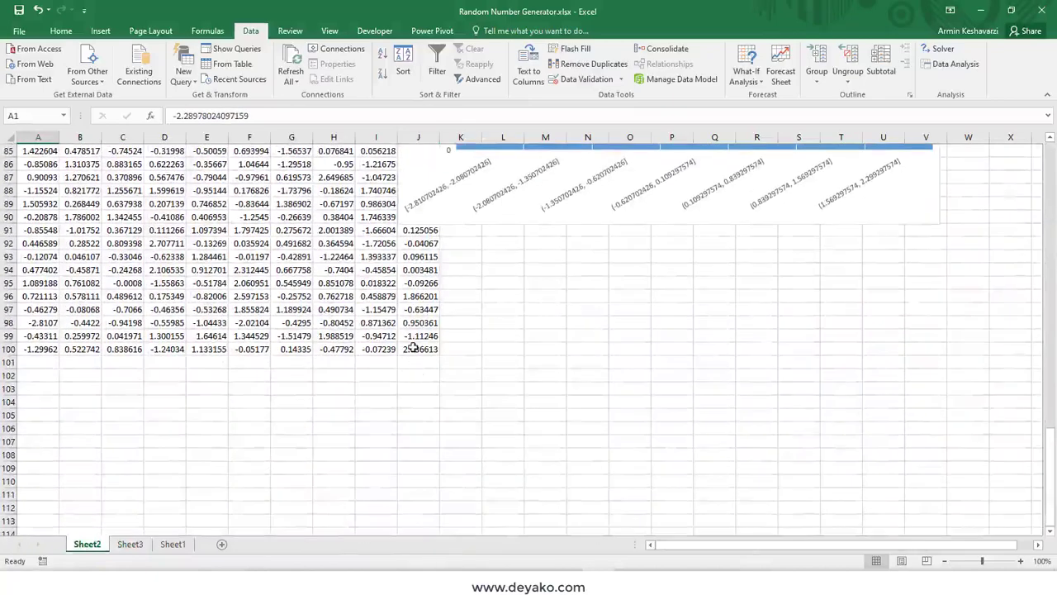
left_click(419, 348)
left_click(163, 547)
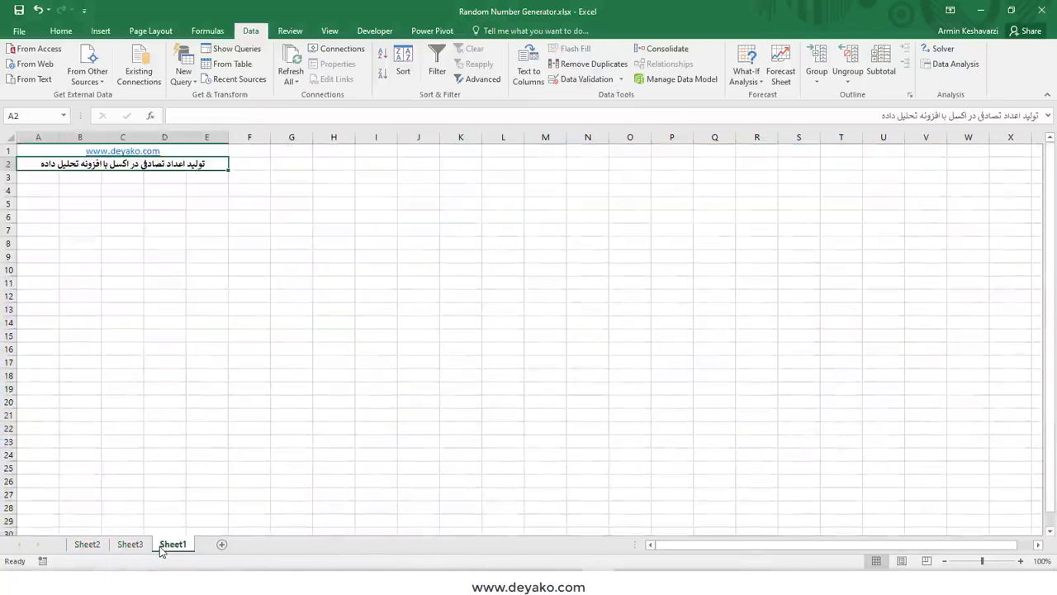
Generate seeded normal random numbers onto a new Sheet4.
left_click(950, 64)
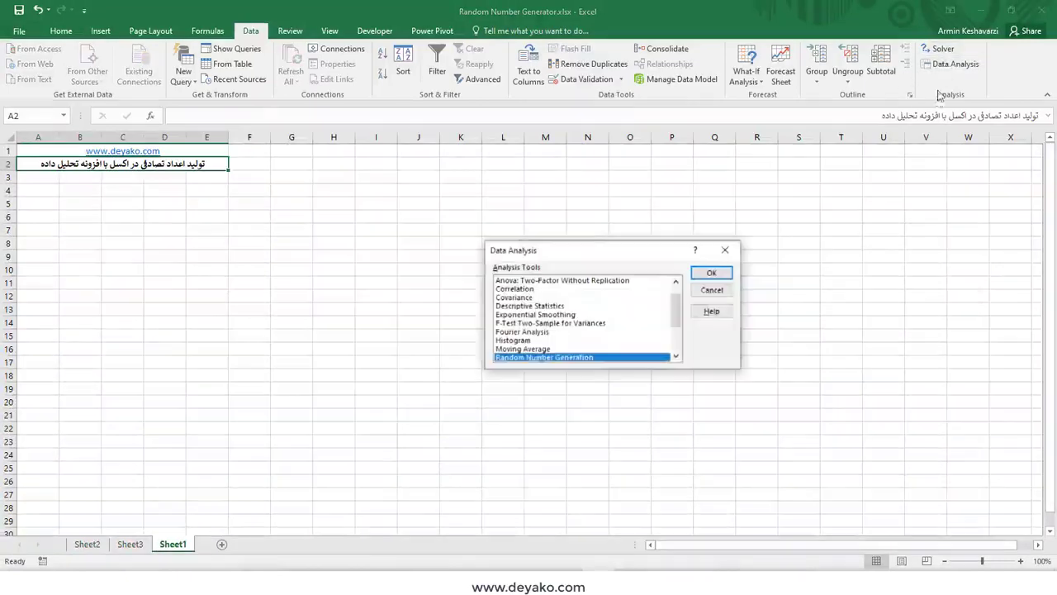
left_click(708, 272)
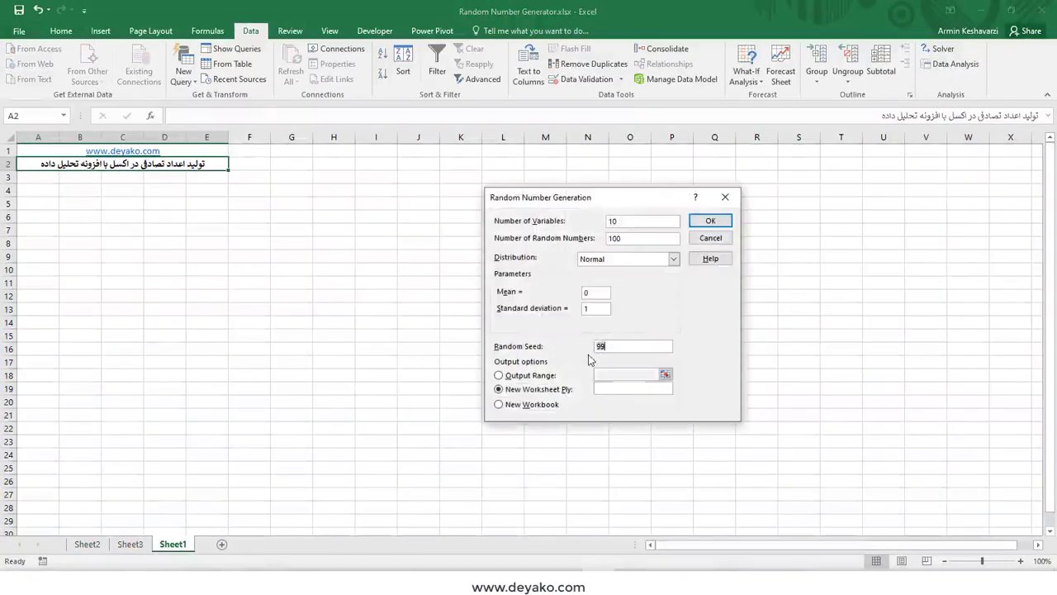
left_click(711, 220)
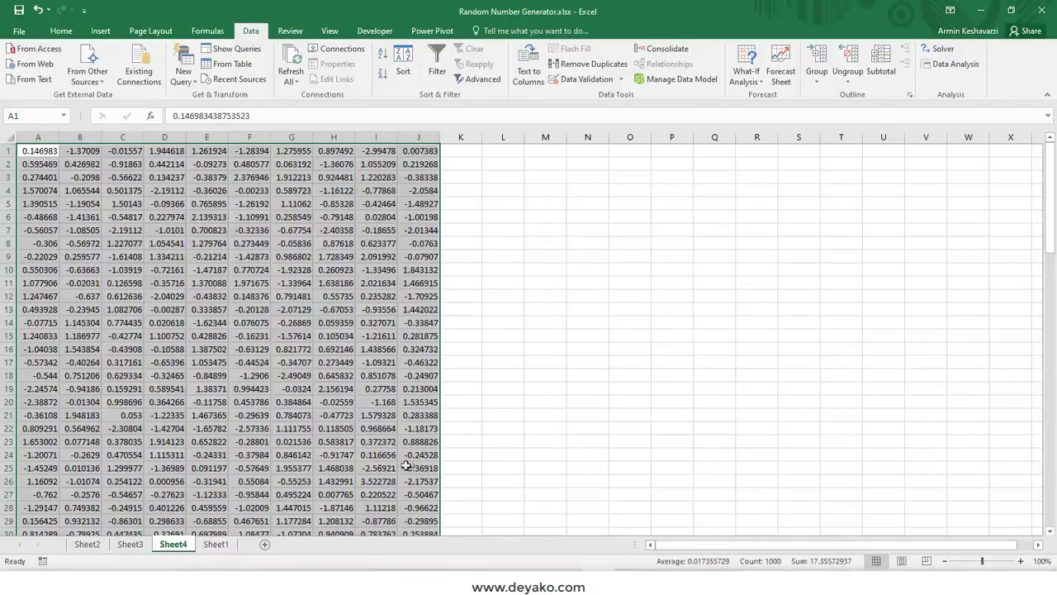
Generate another sheet of normal random numbers without a seed as Sheet5.
left_click(951, 65)
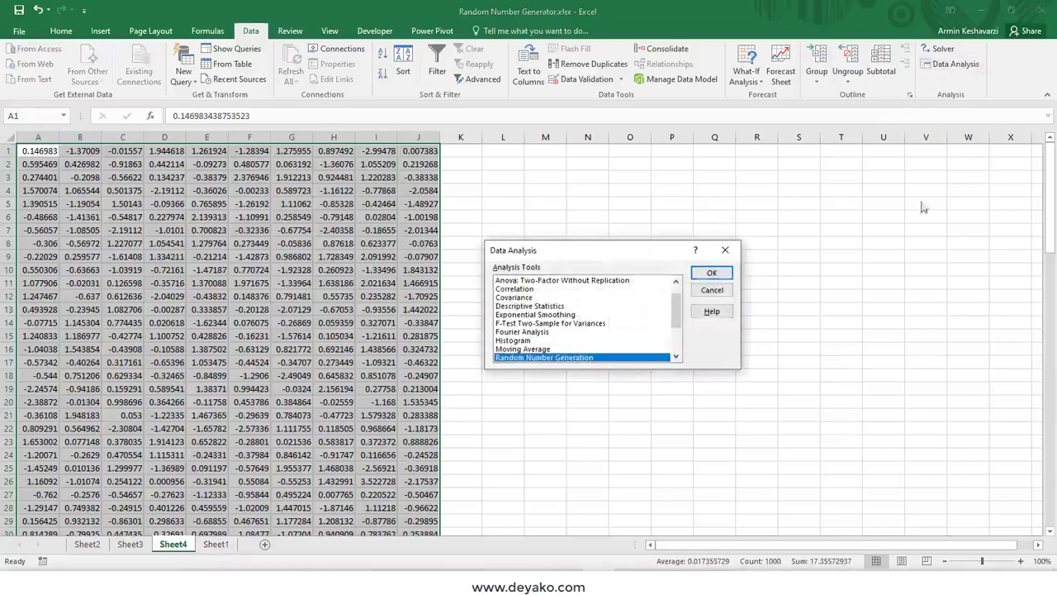
left_click(712, 273)
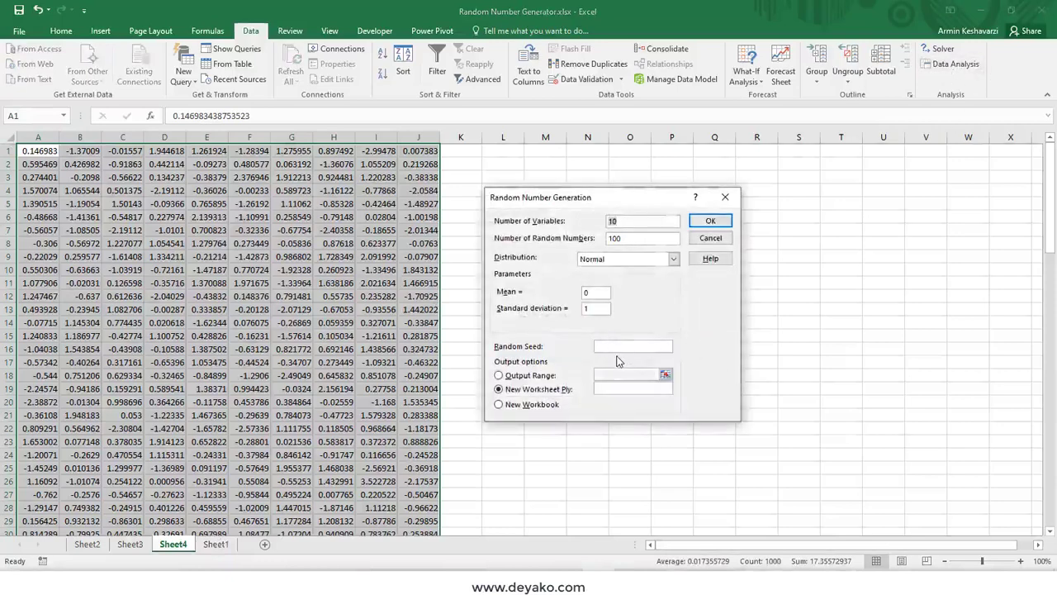
left_click(714, 222)
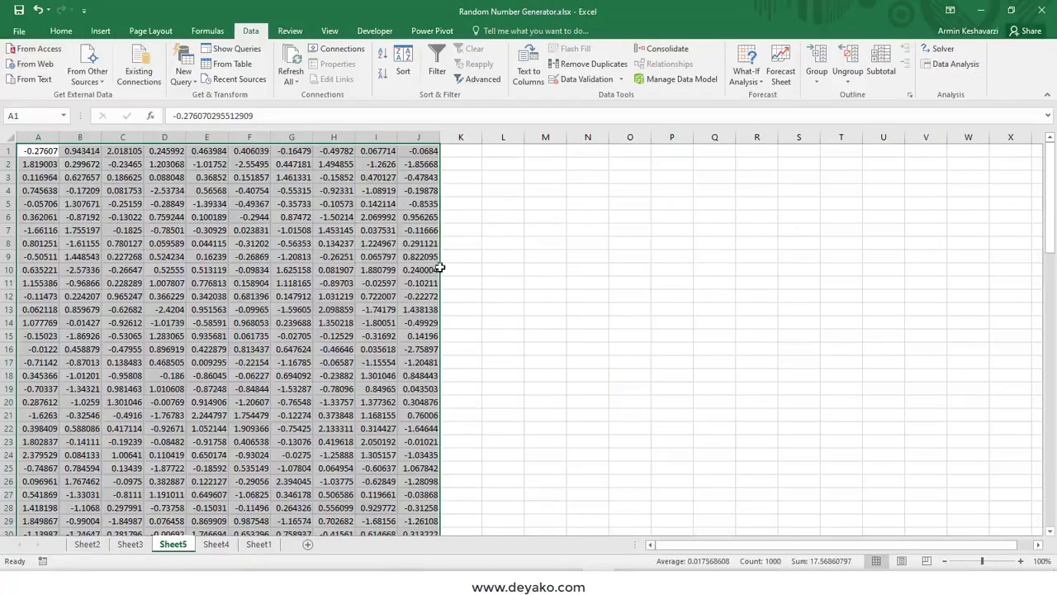
Flip between Sheet4 and Sheet5 to compare their numbers, then return to Sheet1.
left_click(213, 546)
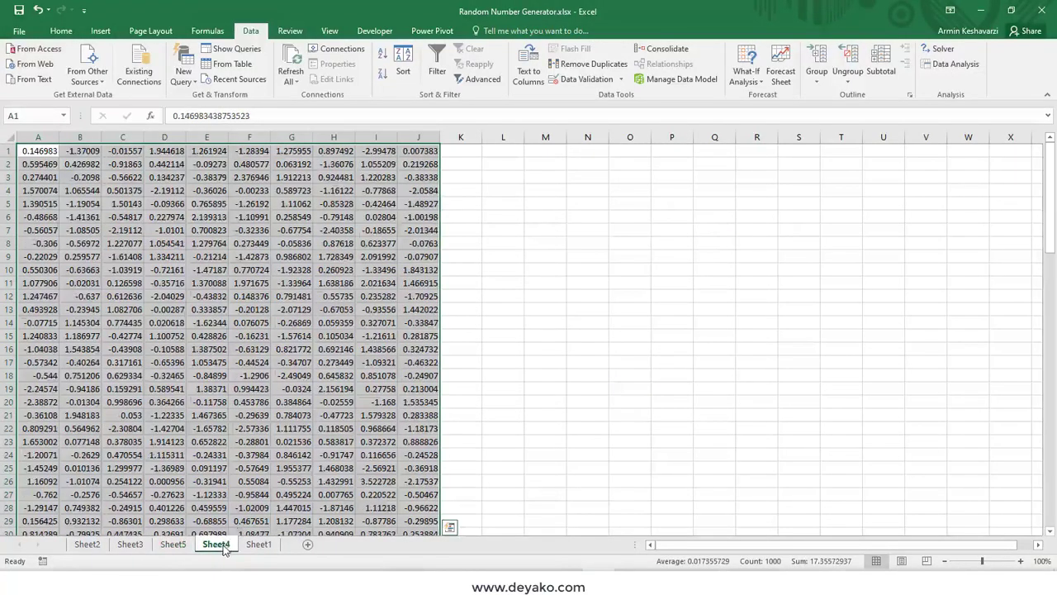
left_click(173, 546)
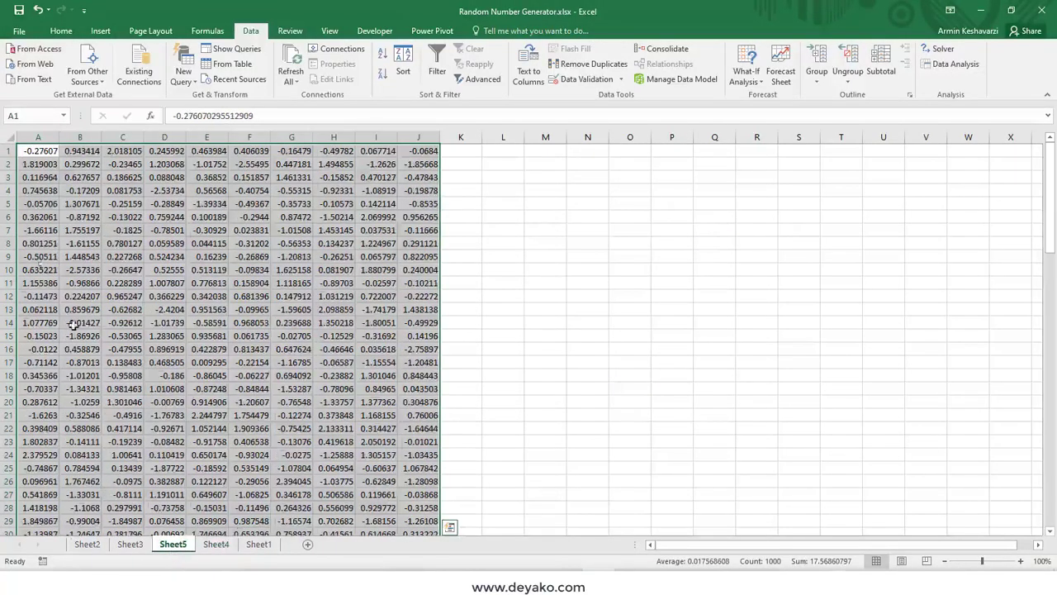
left_click(27, 148)
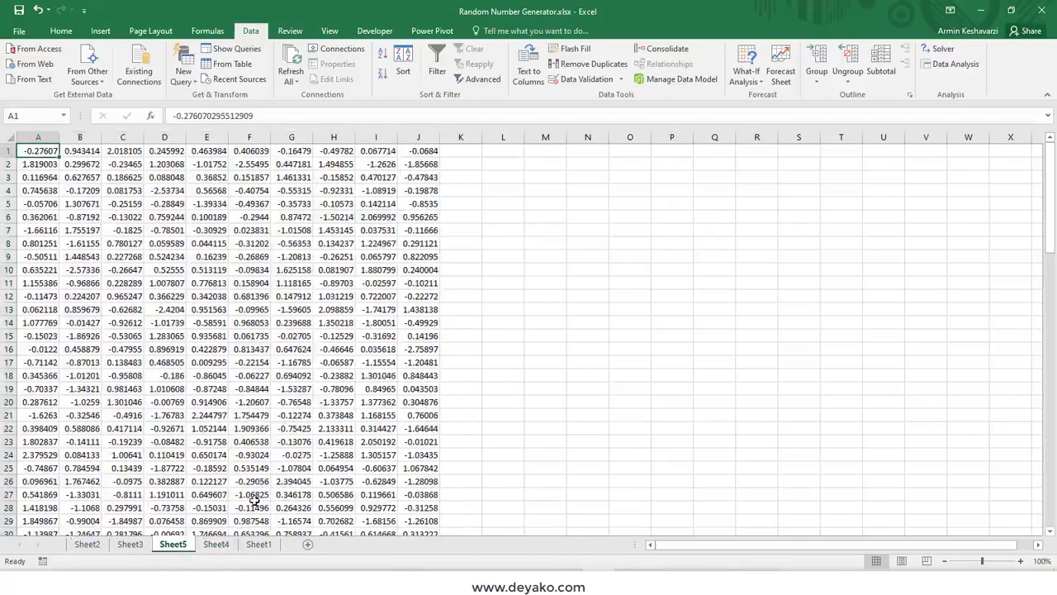
left_click(217, 547)
left_click(37, 150)
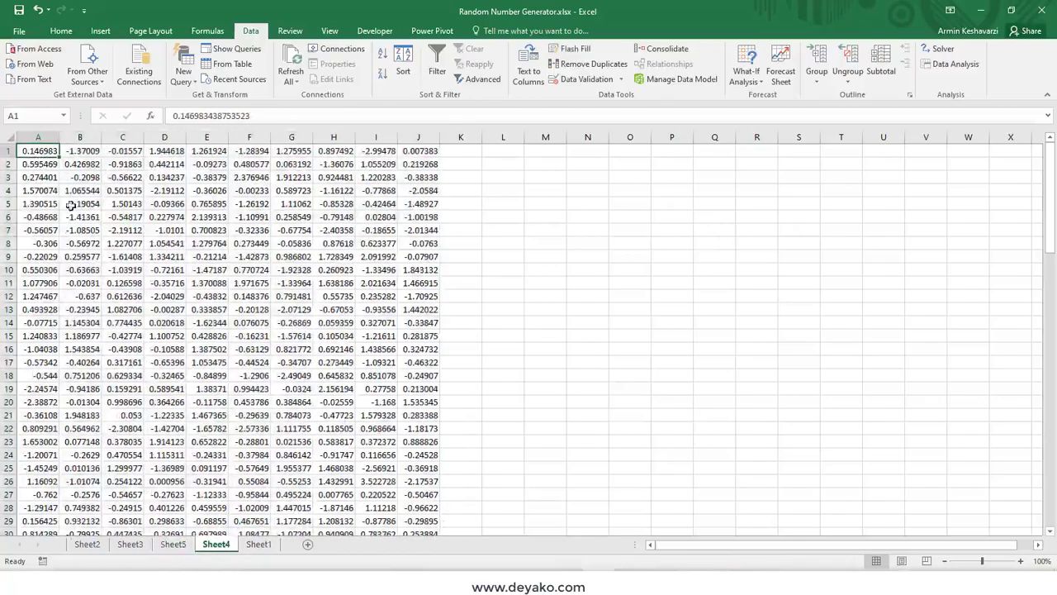
scroll(331, 330, "down", 5)
scroll(376, 340, "down", 9)
scroll(380, 345, "down", 6)
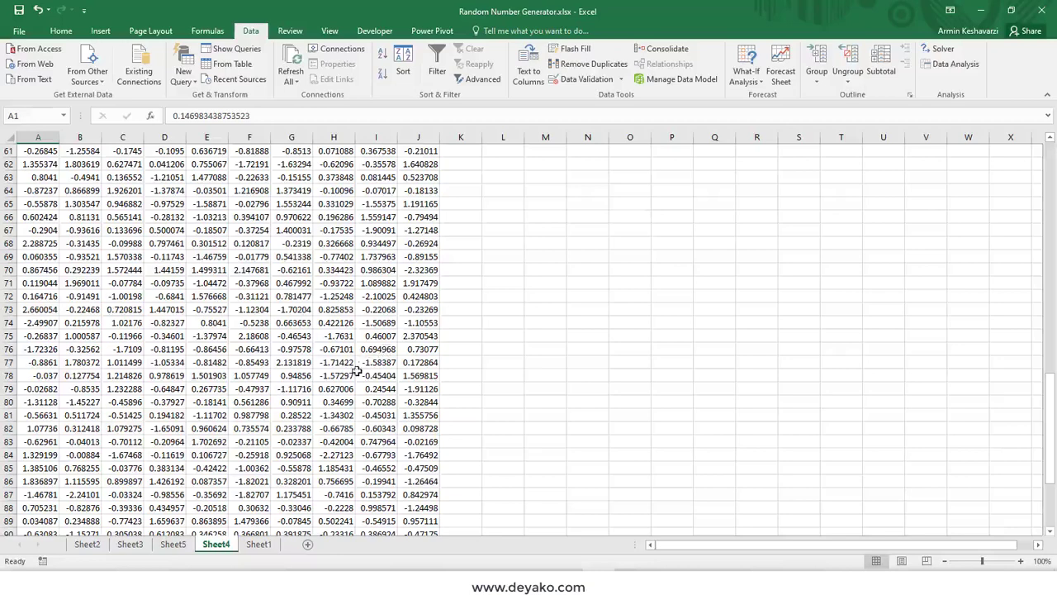
key("ctrl+Page_Down")
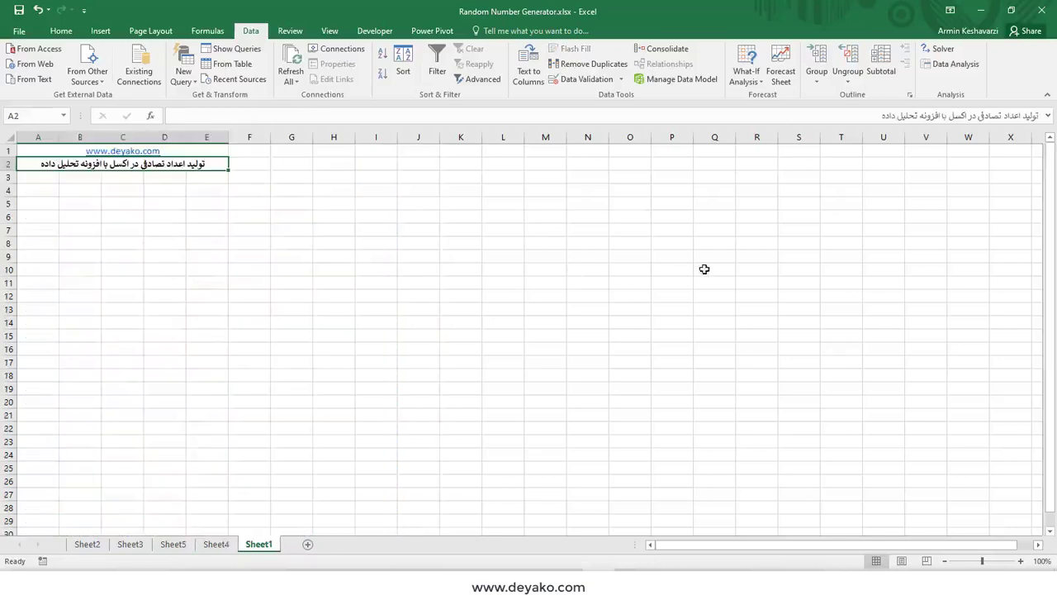
Open Data Analysis, choose Random Number Generation, then cancel back to the analysis tool list.
left_click(948, 66)
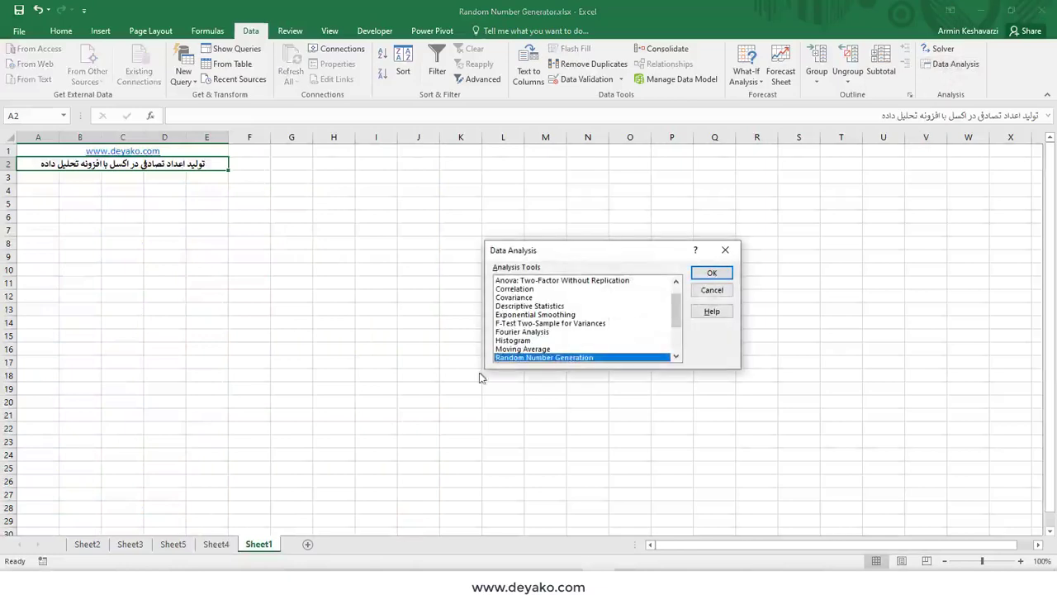
left_click(711, 272)
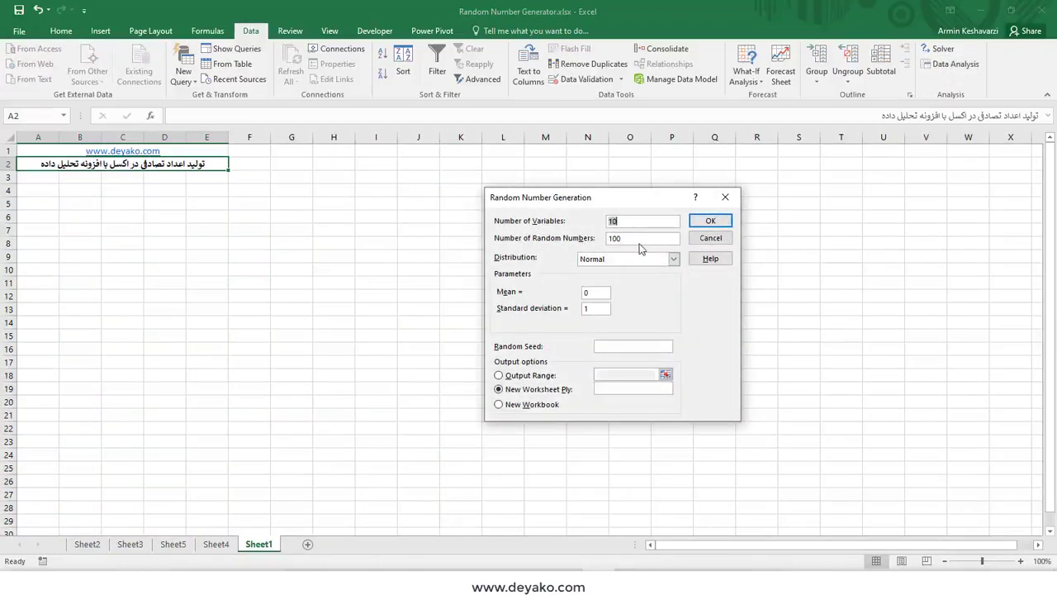
left_click(719, 237)
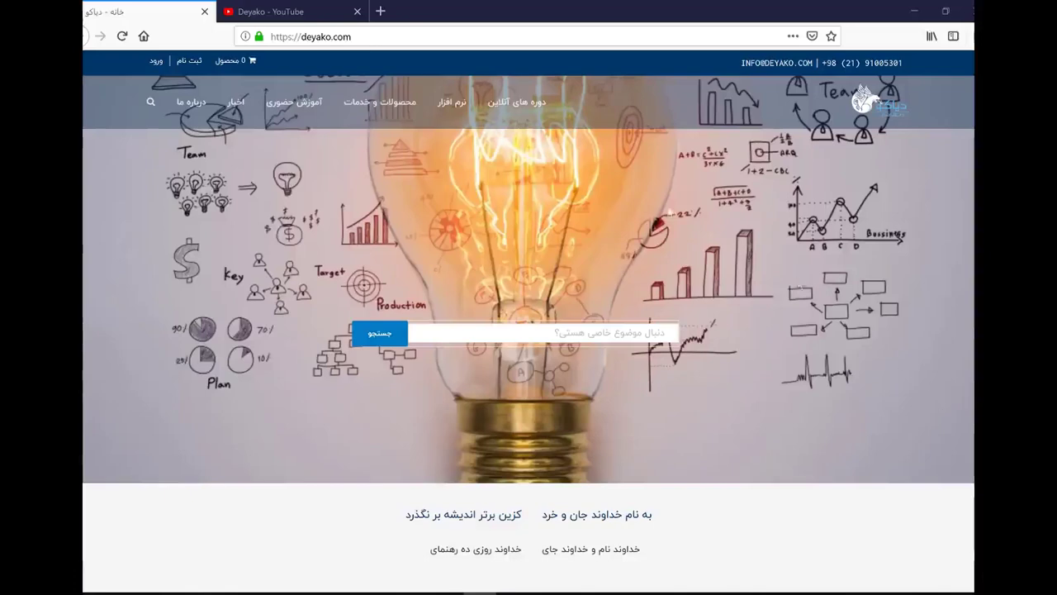
Switch to the 'Deyako - YouTube' tab showing the Deyako channel page.
left_click(281, 11)
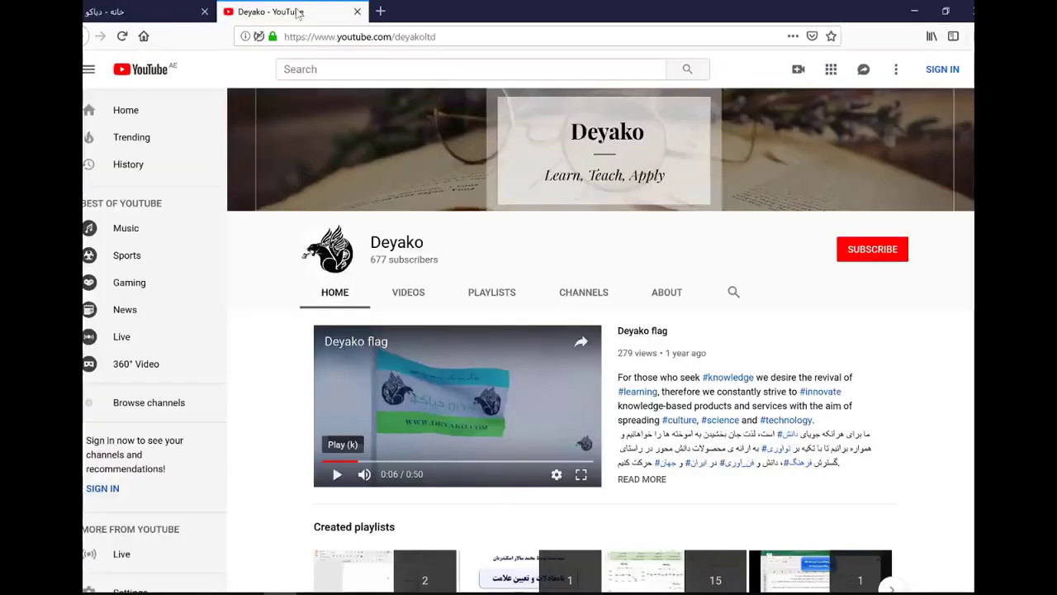